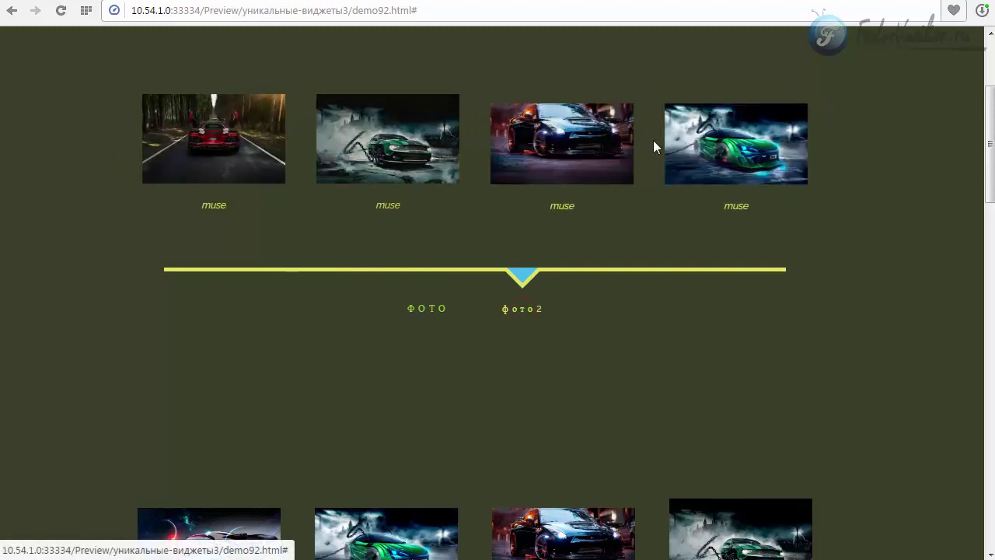
# - Switch the upper demo slider back and forth between the ФОТО and фото2 categories to examine its photo sets
pyautogui.click(439, 308)
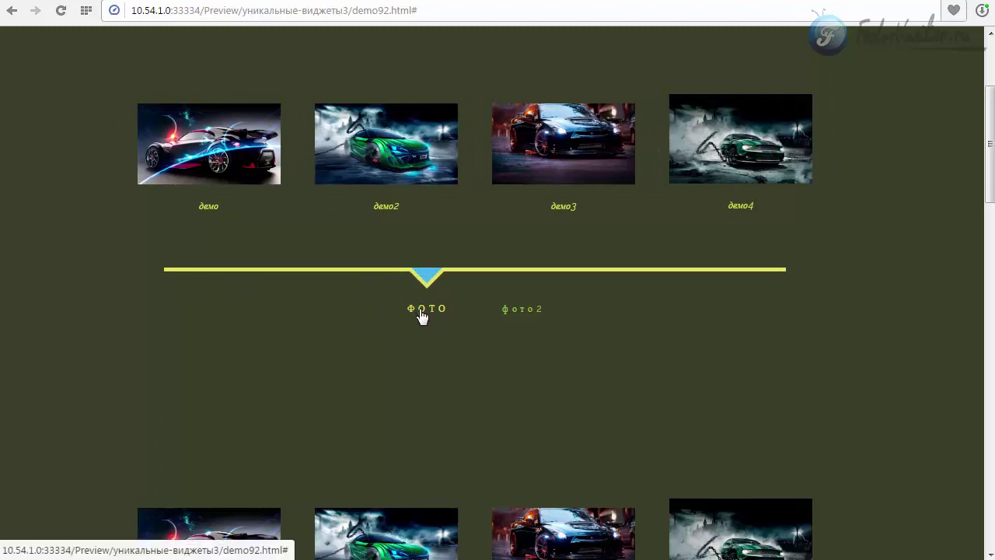
pyautogui.click(509, 313)
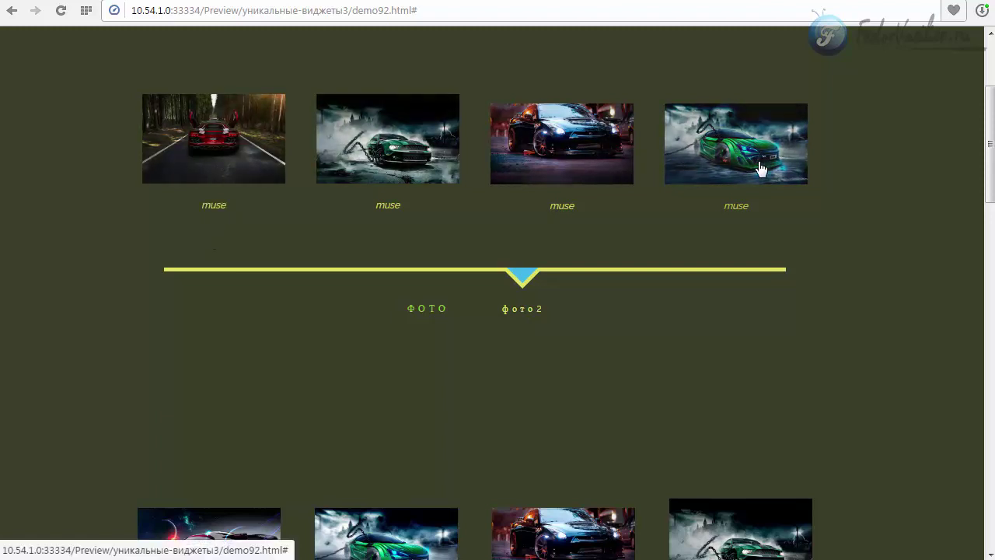
pyautogui.scroll(3, 241, 144)
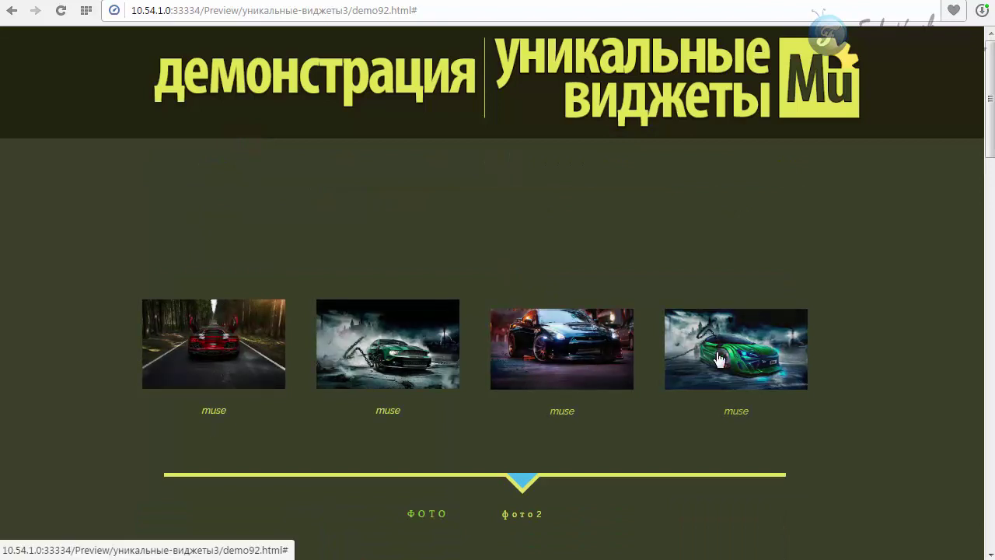
pyautogui.scroll(-2, 719, 359)
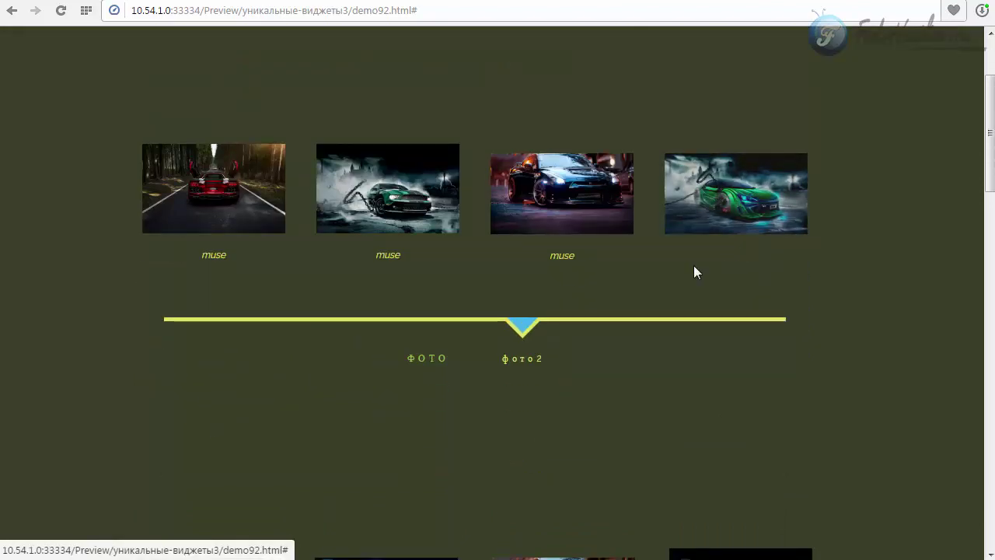
pyautogui.click(428, 365)
pyautogui.scroll(-1, 585, 330)
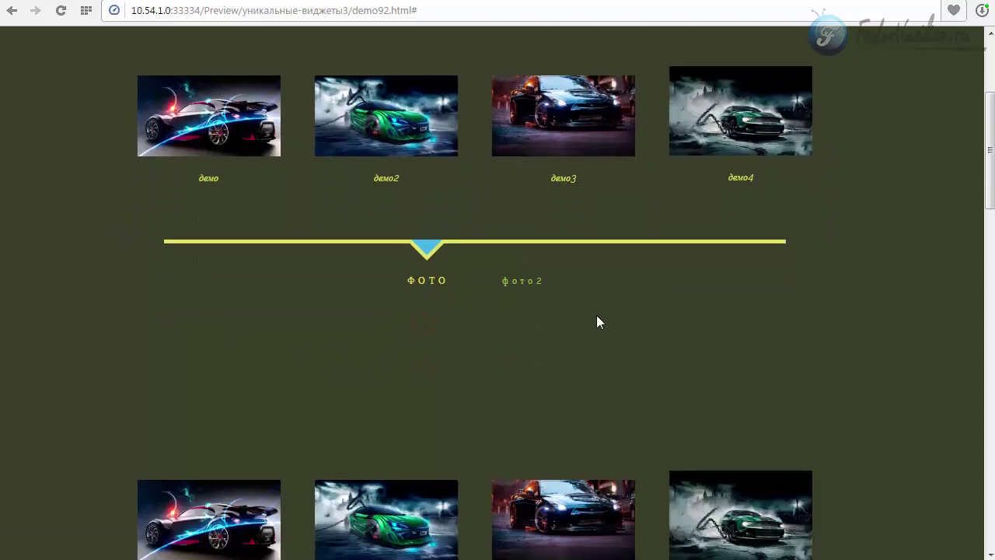
pyautogui.scroll(3, 596, 321)
pyautogui.scroll(-1, 529, 411)
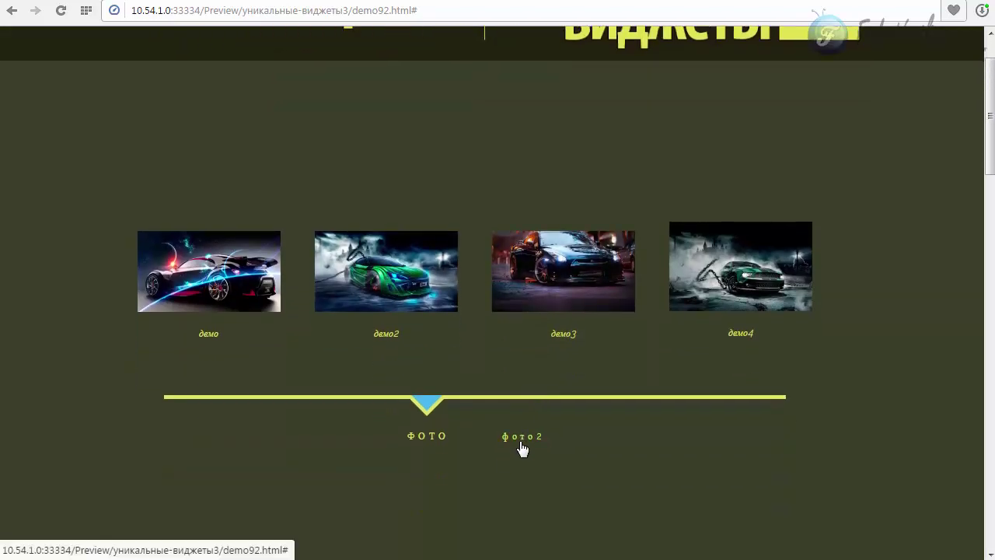
pyautogui.click(523, 448)
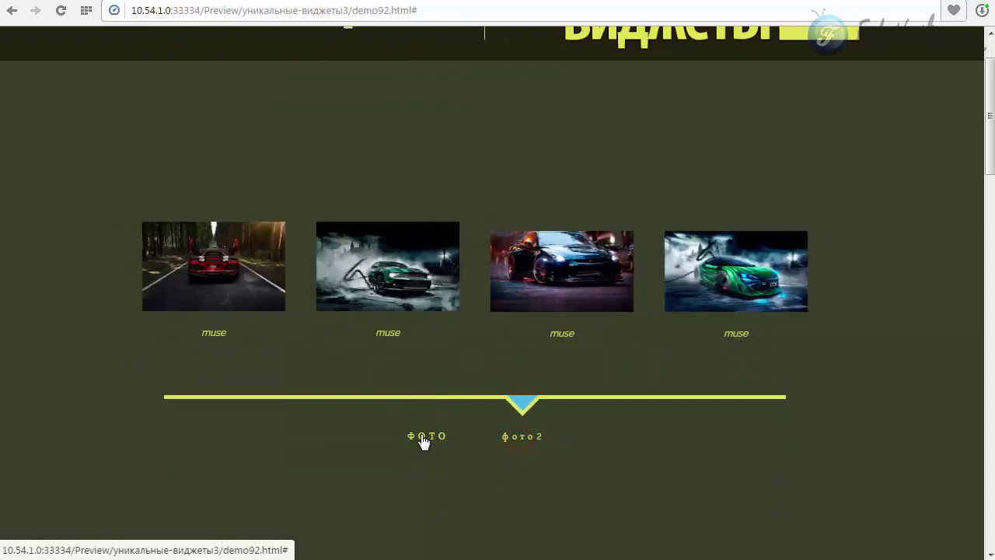
pyautogui.click(423, 440)
# - Switch the second demo slider to фото2 and back to ФОТО to examine its photo transition
pyautogui.scroll(-4, 346, 344)
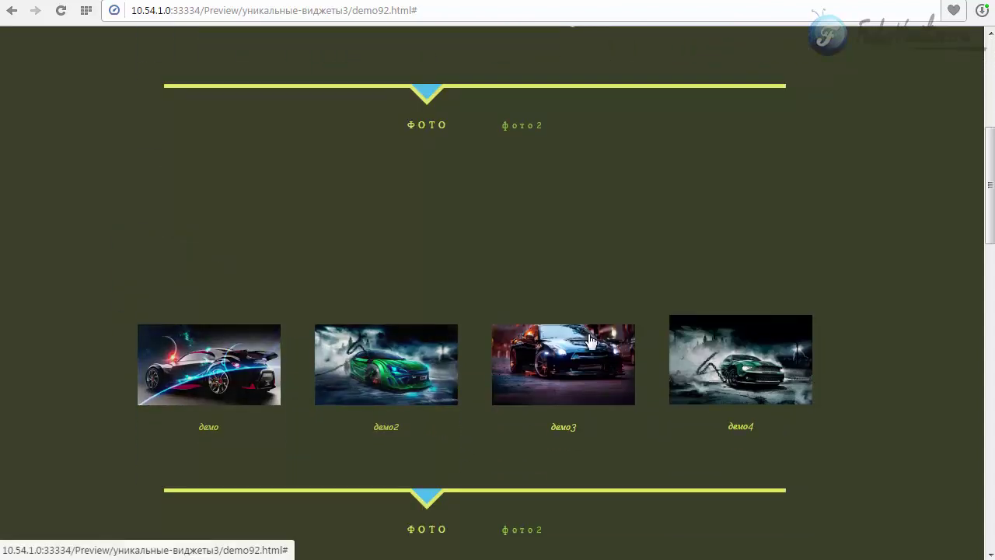
pyautogui.scroll(-3, 247, 293)
pyautogui.click(517, 298)
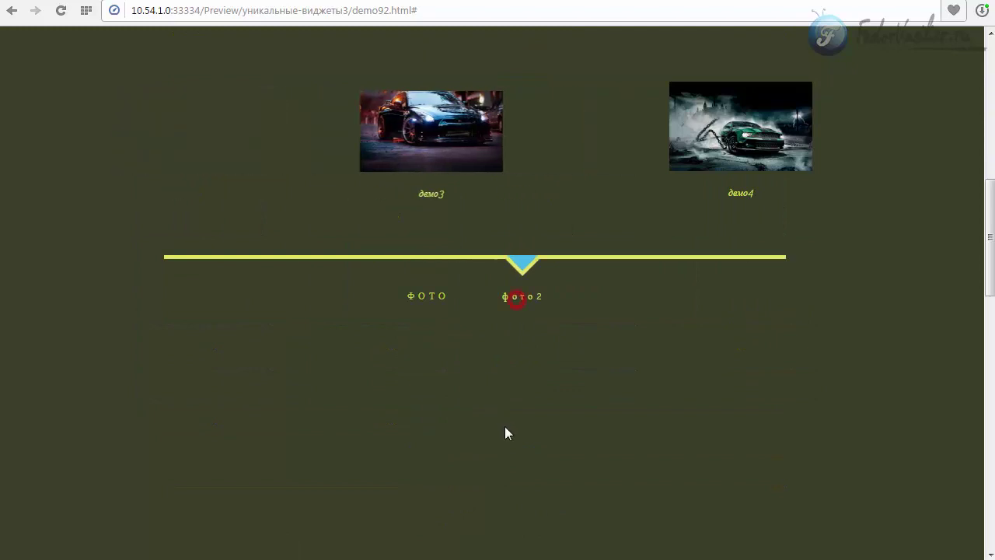
pyautogui.scroll(-3, 504, 433)
pyautogui.click(430, 453)
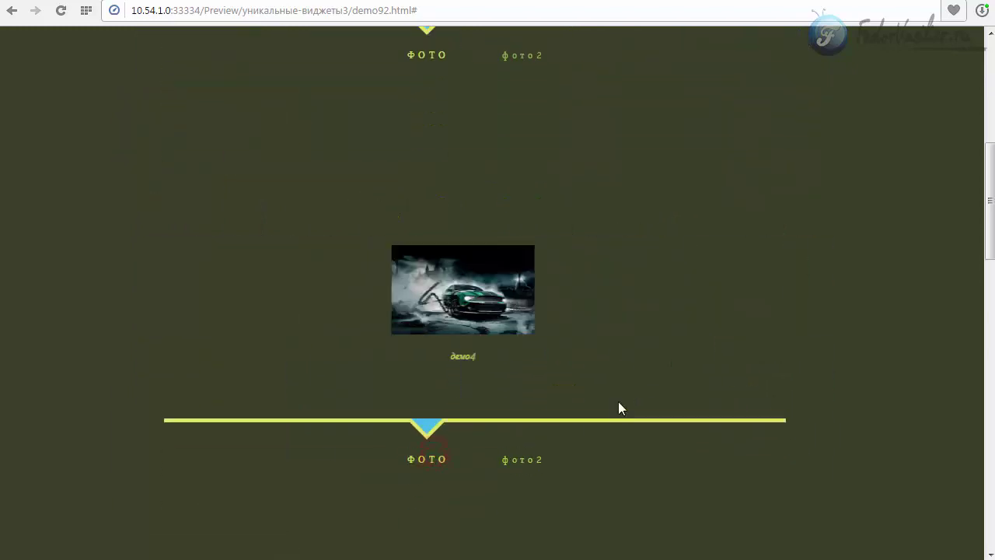
pyautogui.scroll(6, 619, 404)
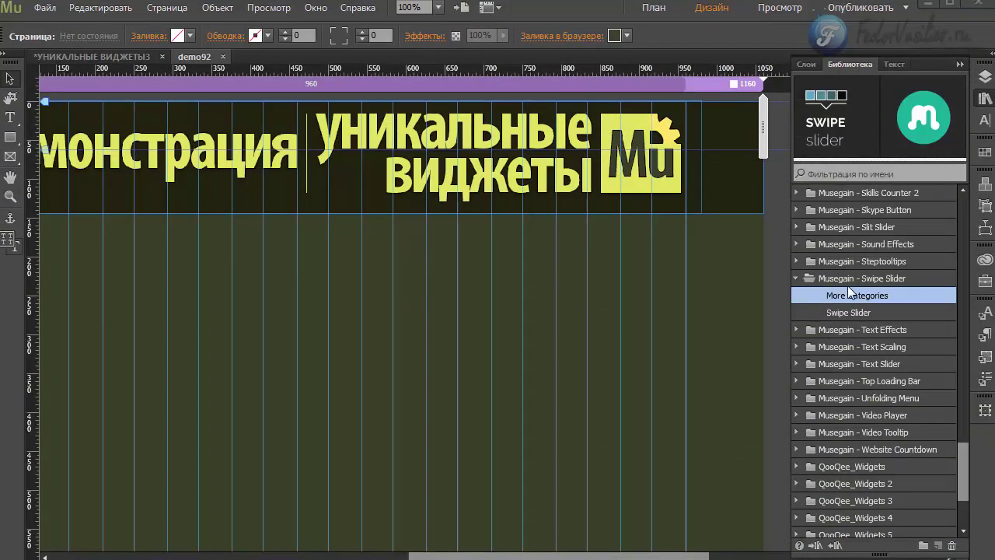
# - In Adobe Muse, place the Swipe Slider widget from the Musegain - Swipe Slider library folder below the demo92 page header
pyautogui.click(848, 279)
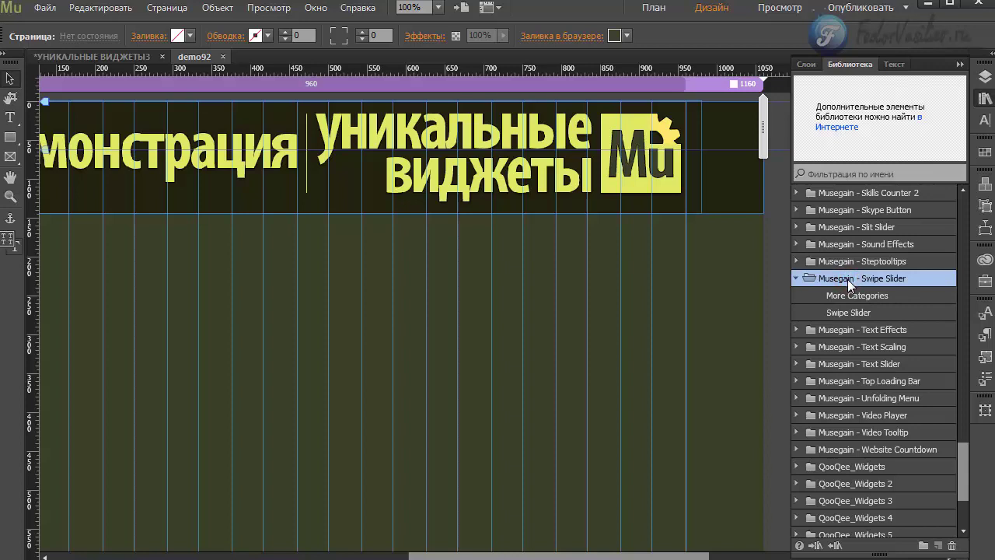
pyautogui.click(843, 296)
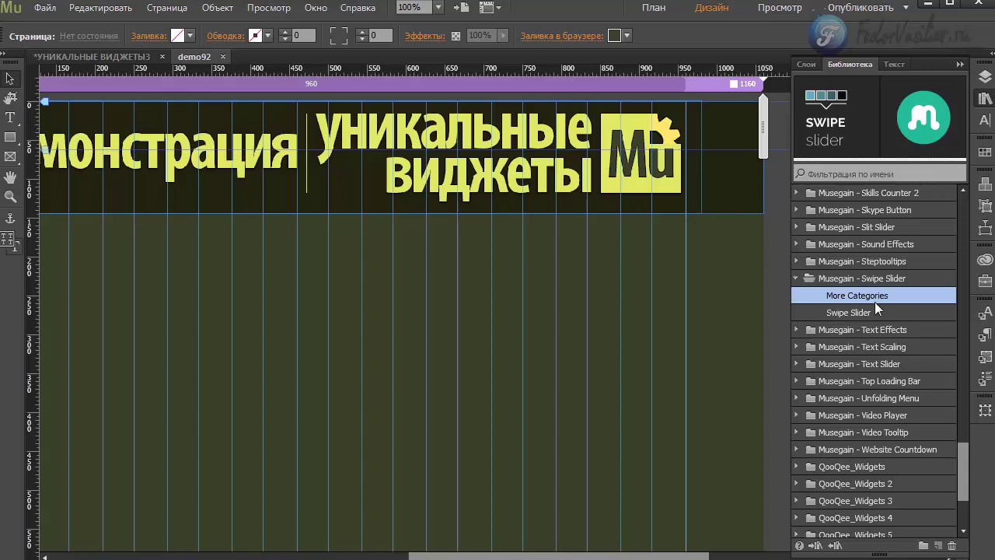
pyautogui.click(840, 314)
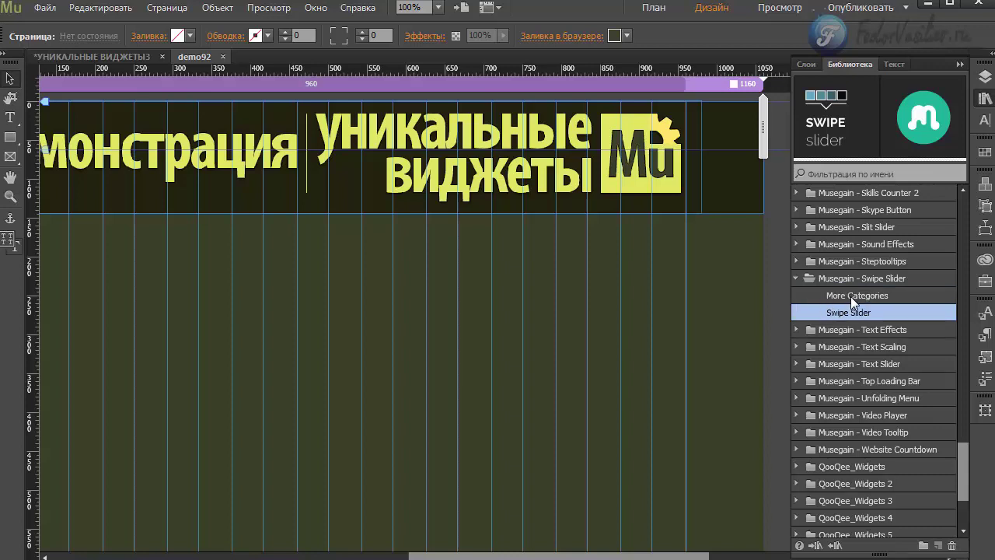
pyautogui.click(843, 297)
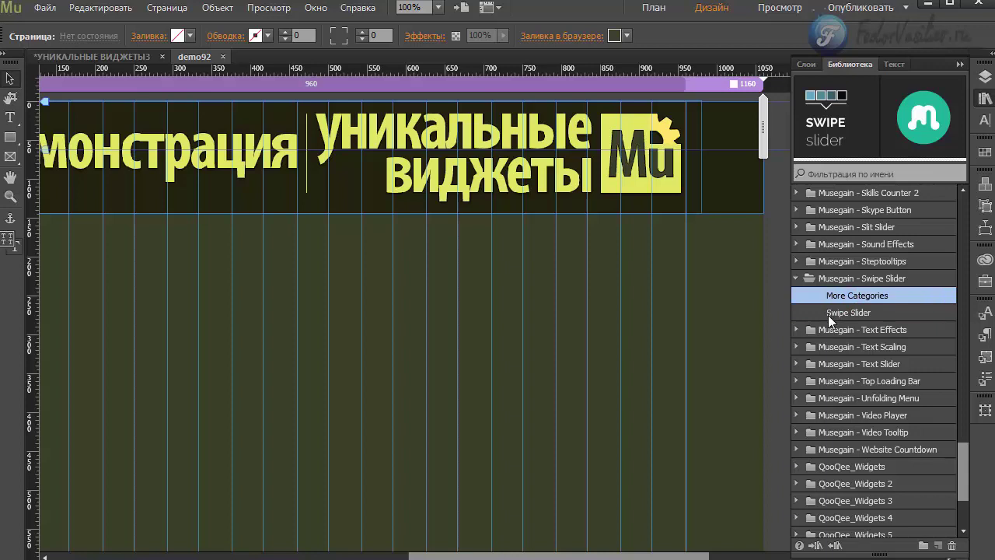
pyautogui.click(822, 313)
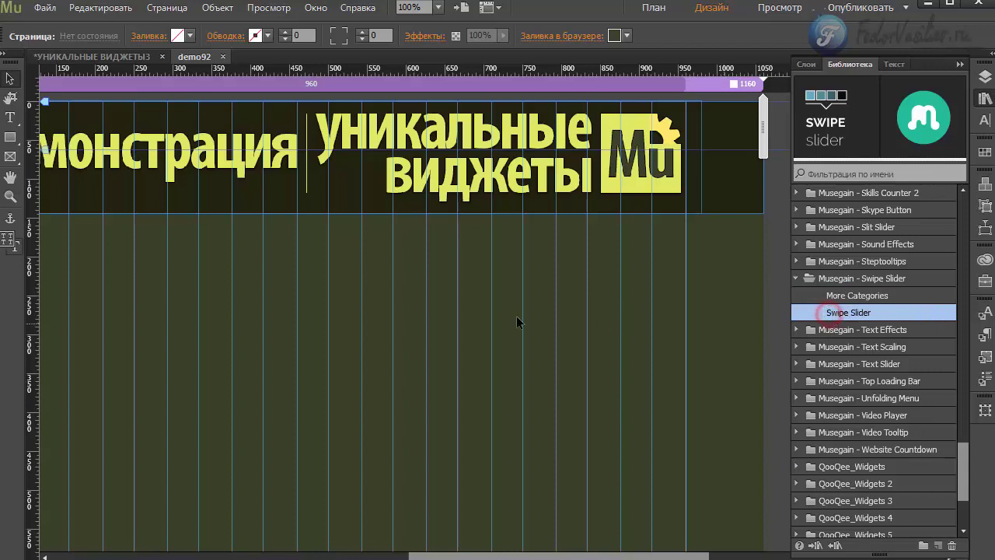
pyautogui.moveTo(853, 315); pyautogui.dragTo(178, 230)
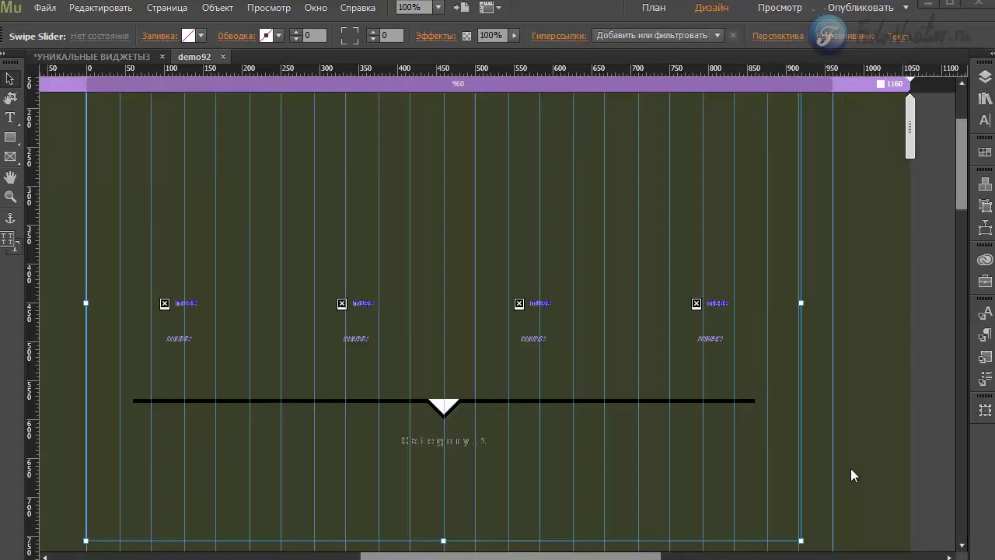
# - Open the options of the placed Swipe Slider widget and select its Slide Id text
pyautogui.scroll(-4, 959, 210)
pyautogui.scroll(4, 948, 221)
pyautogui.scroll(3, 862, 190)
pyautogui.moveTo(544, 557); pyautogui.dragTo(650, 557)
pyautogui.click(494, 172)
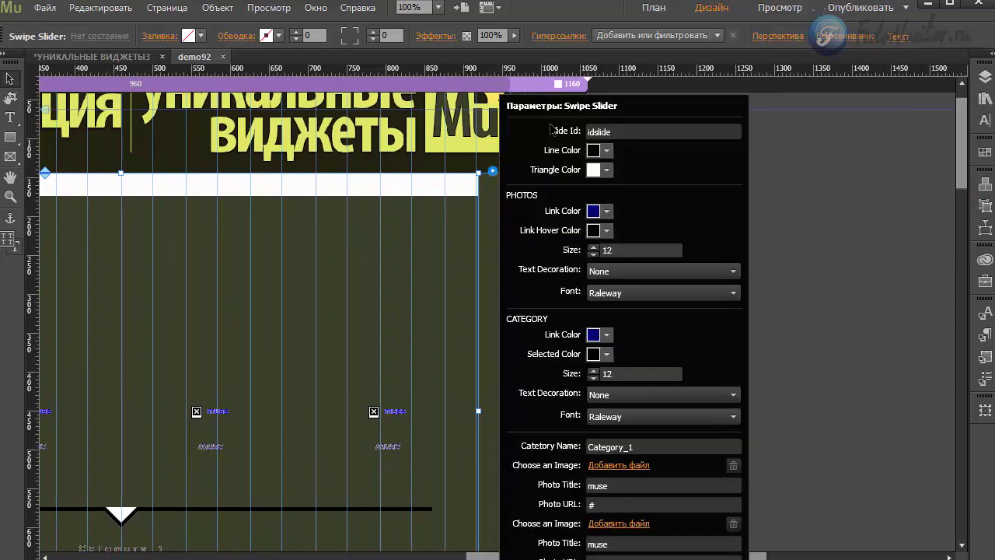
pyautogui.click(626, 132)
pyautogui.write('idslide')
pyautogui.doubleClick(625, 134)
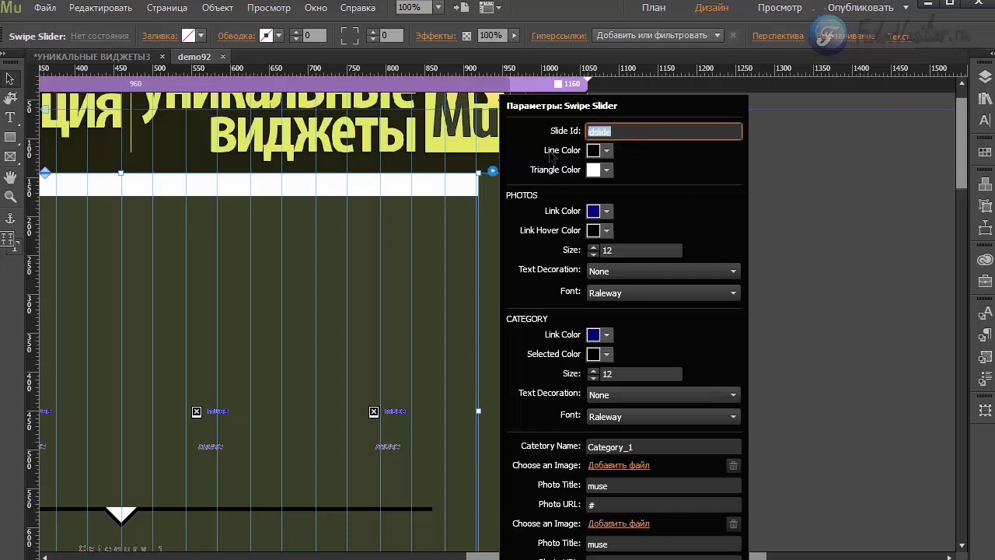
# - Preview the demo92 page in the browser and examine the unconfigured Swipe Slider
pyautogui.moveTo(964, 191); pyautogui.dragTo(964, 218)
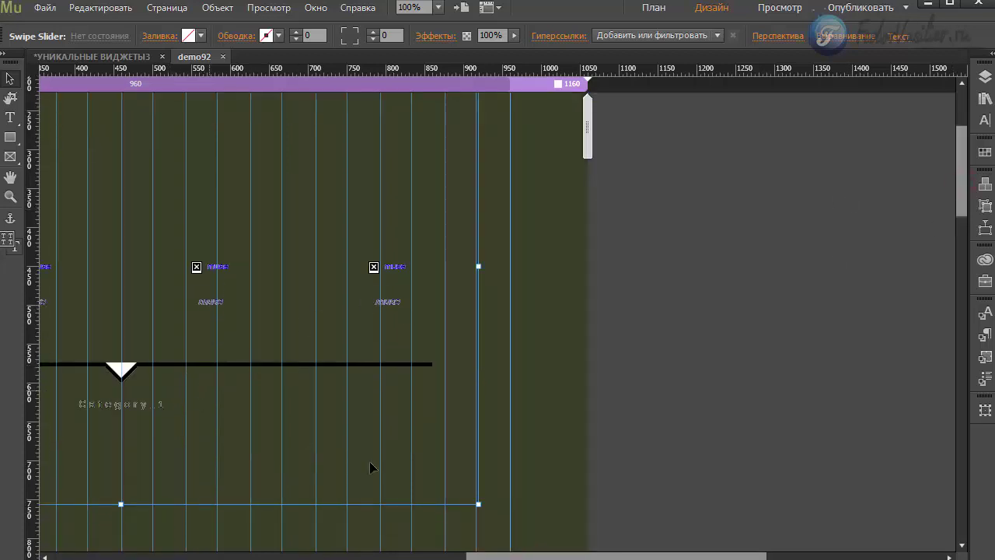
pyautogui.click(45, 7)
pyautogui.click(128, 272)
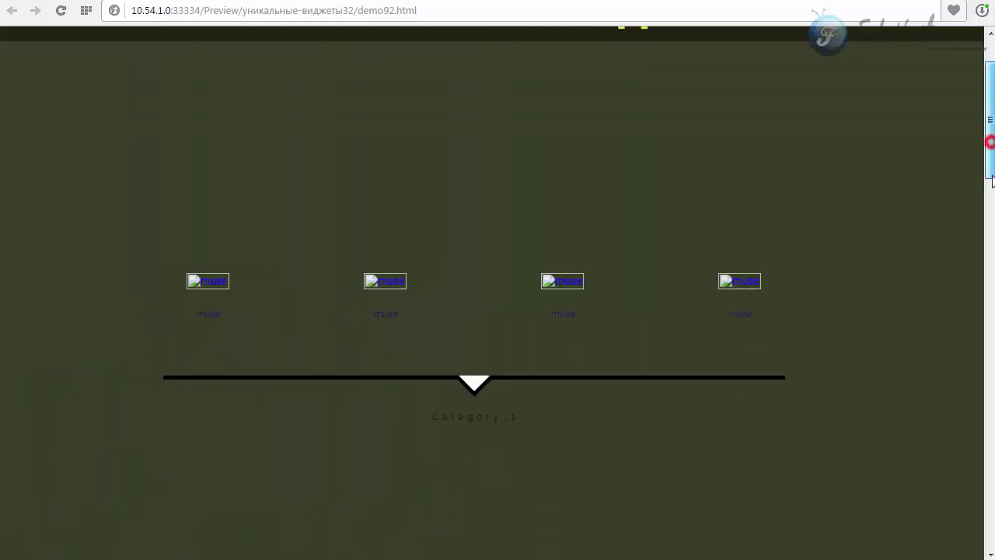
pyautogui.scroll(-2, 661, 245)
pyautogui.scroll(1, 494, 337)
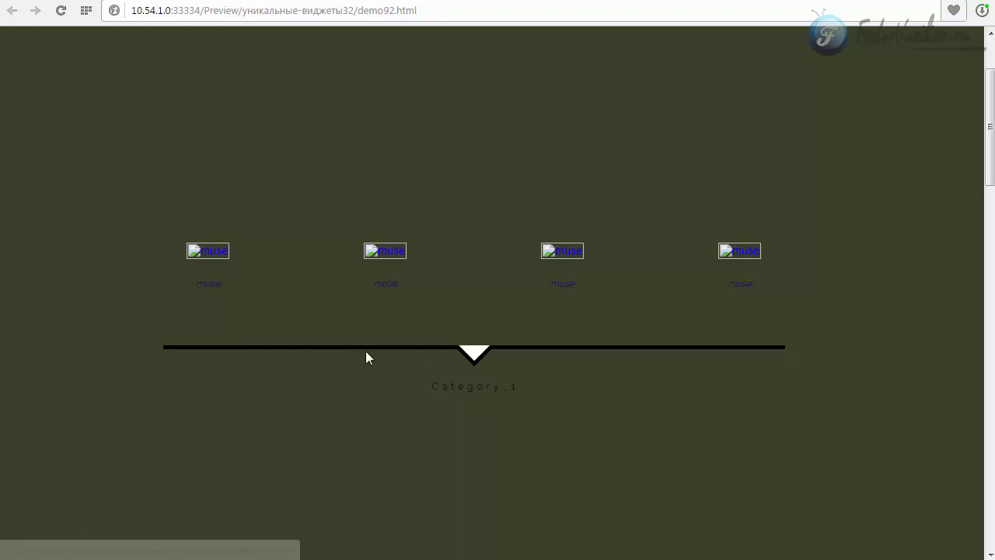
pyautogui.scroll(-1, 540, 373)
pyautogui.scroll(-1, 540, 373)
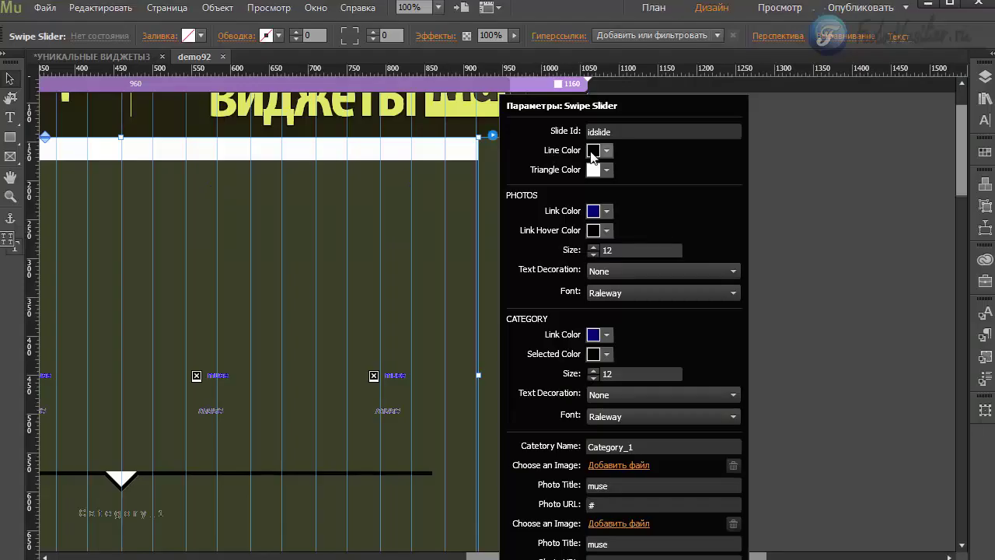
# - In the Swipe Slider options, set the line color to the yellow-green swatch and the triangle color to the green swatch
pyautogui.click(607, 151)
pyautogui.click(666, 204)
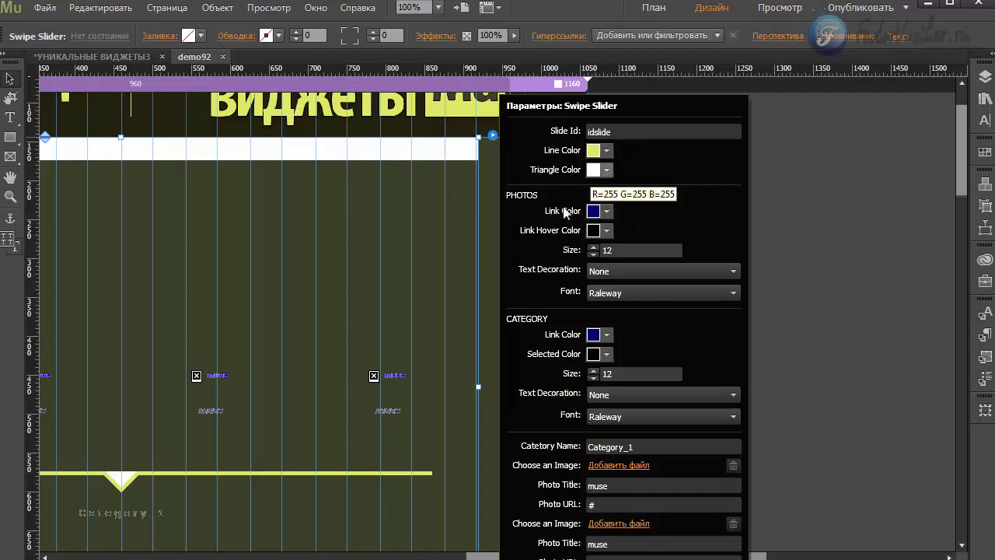
pyautogui.click(605, 170)
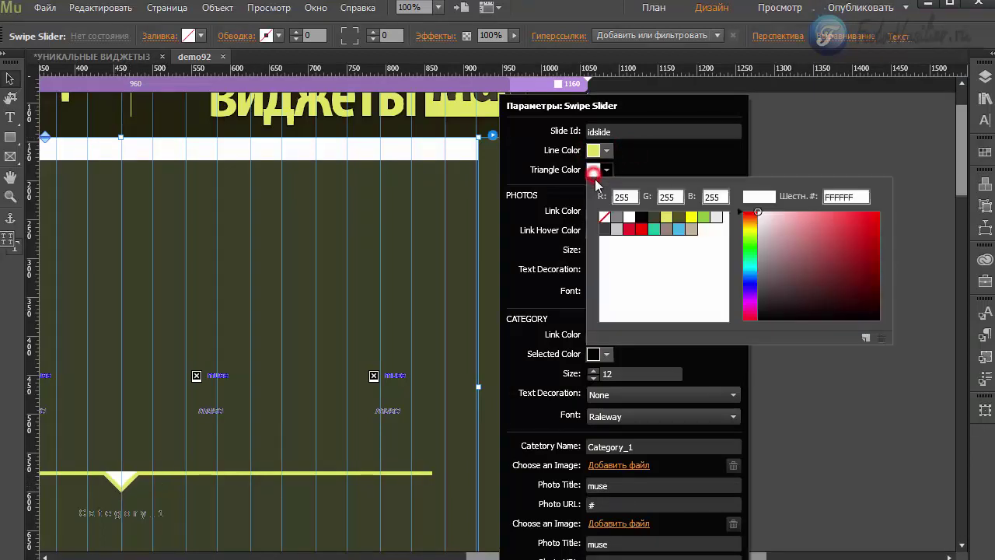
pyautogui.click(706, 225)
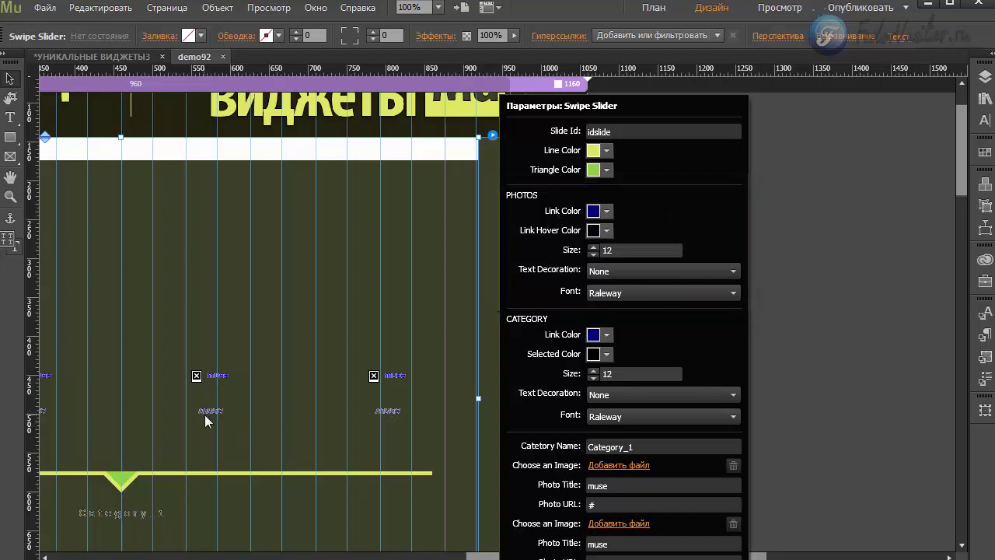
# - Set the photo captions' link color to the yellow-green swatch and their link hover color to dark olive 545422
pyautogui.click(595, 212)
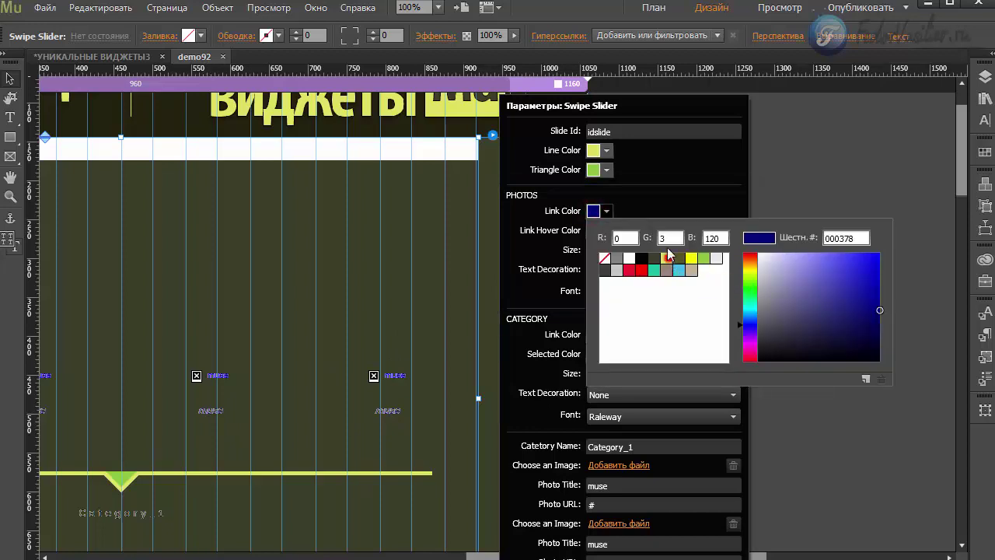
pyautogui.click(689, 259)
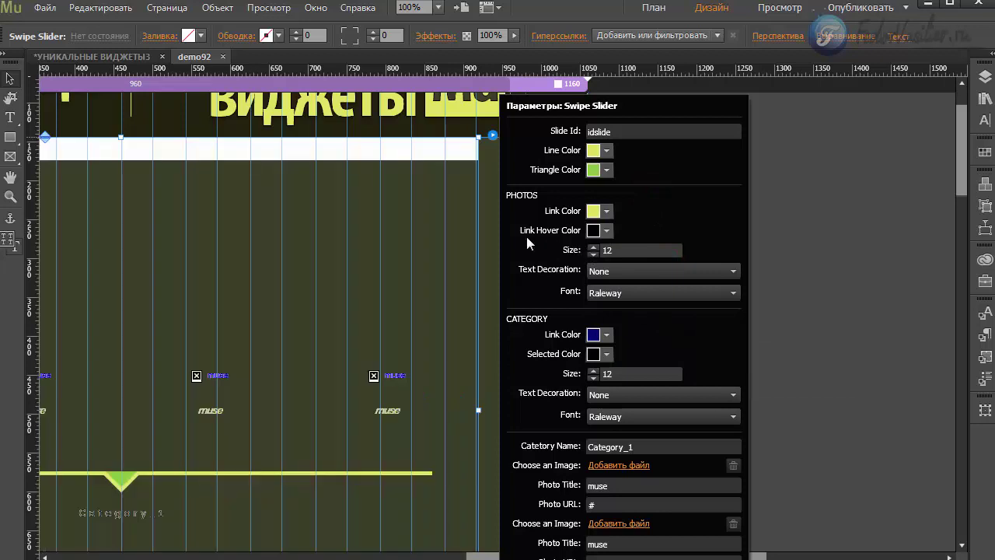
pyautogui.click(593, 231)
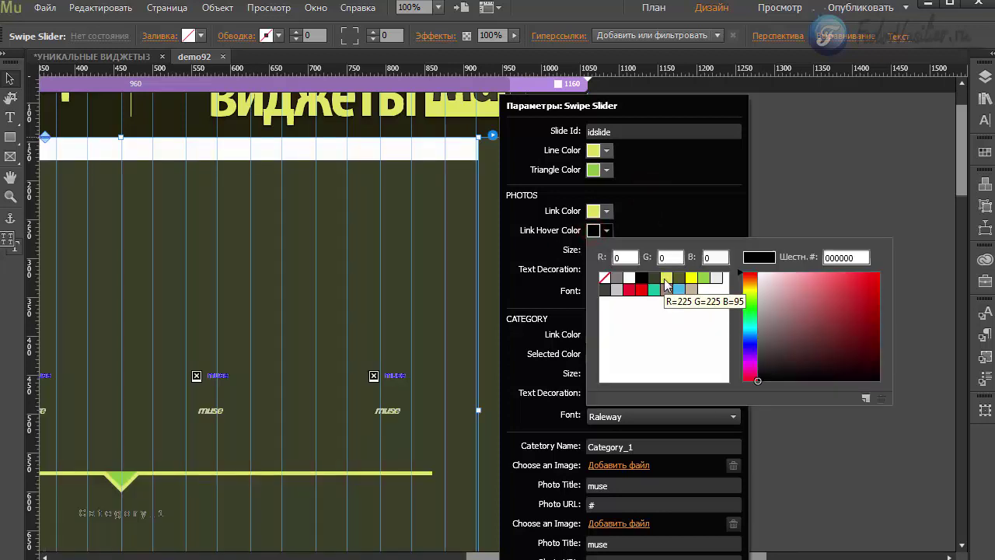
pyautogui.click(666, 278)
pyautogui.click(832, 350)
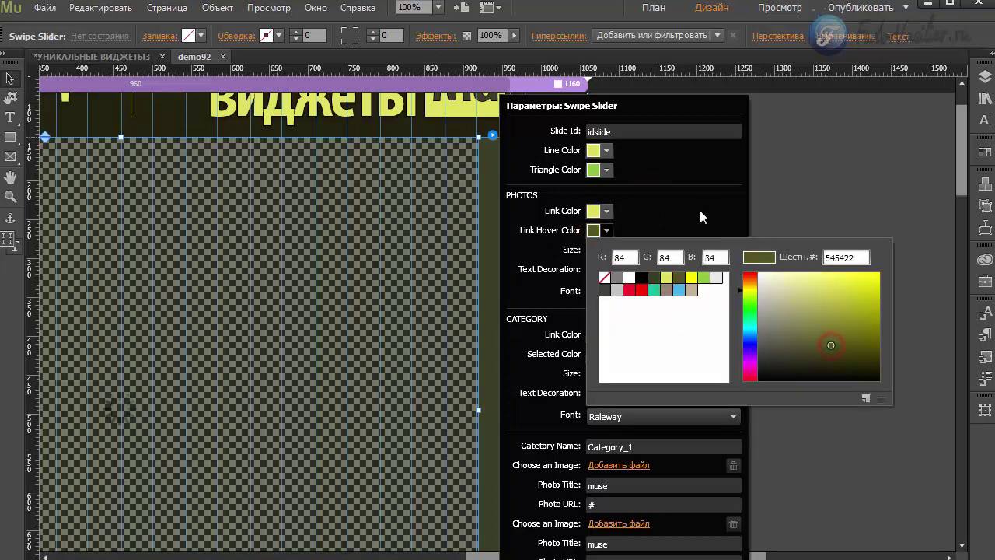
pyautogui.click(699, 210)
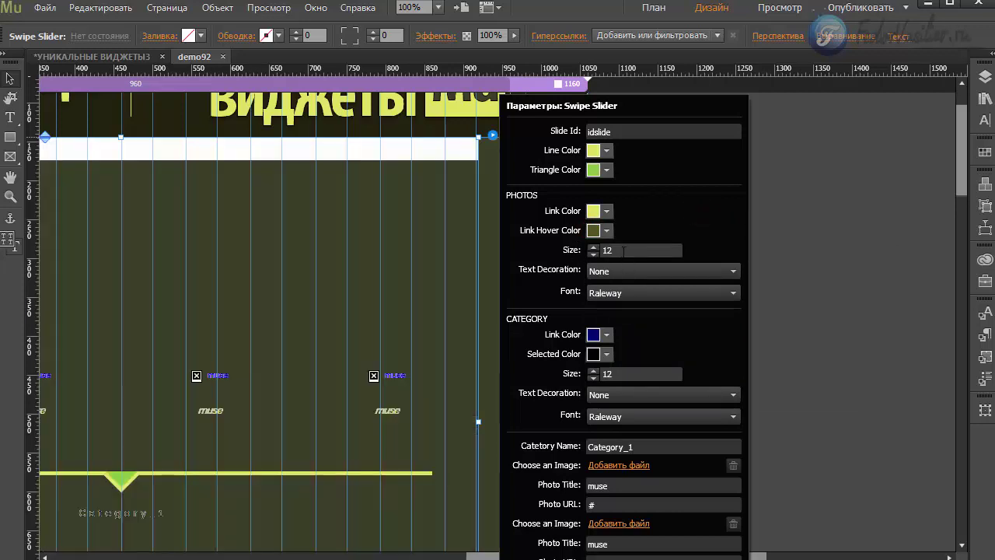
# - Set the photo captions' text size to 30 and their text decoration to Underline
pyautogui.click(623, 252)
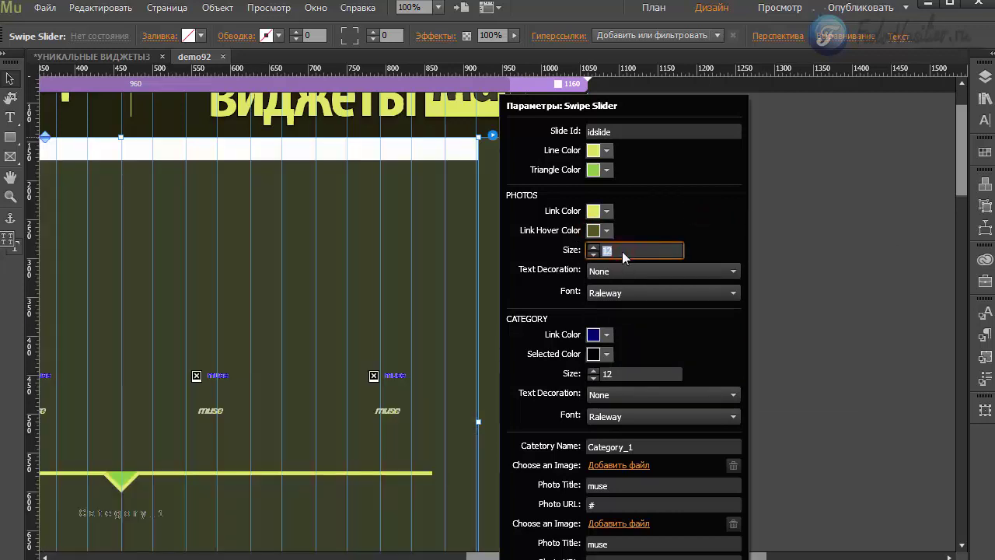
pyautogui.write('30')
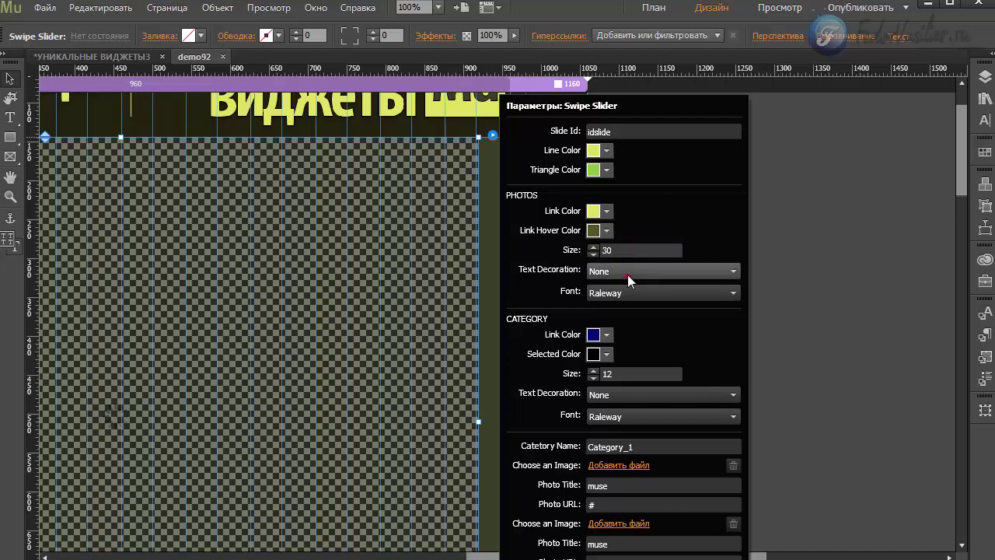
pyautogui.click(627, 271)
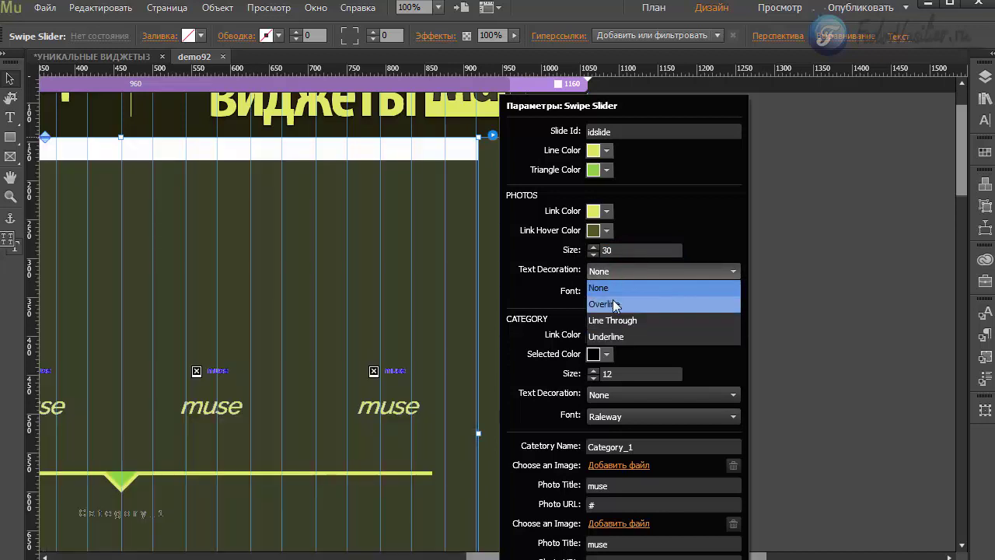
pyautogui.click(621, 339)
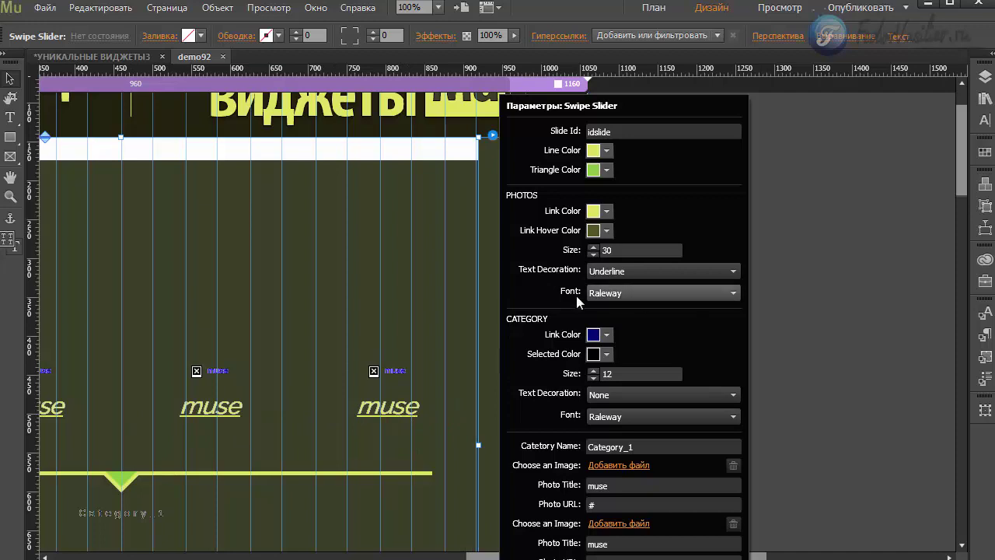
pyautogui.click(628, 294)
pyautogui.click(628, 293)
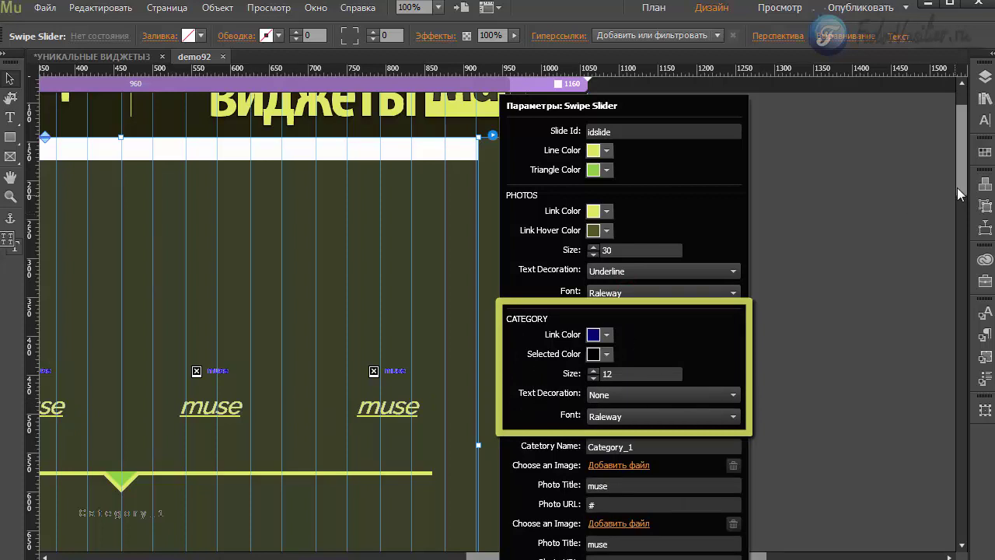
pyautogui.scroll(-3, 955, 203)
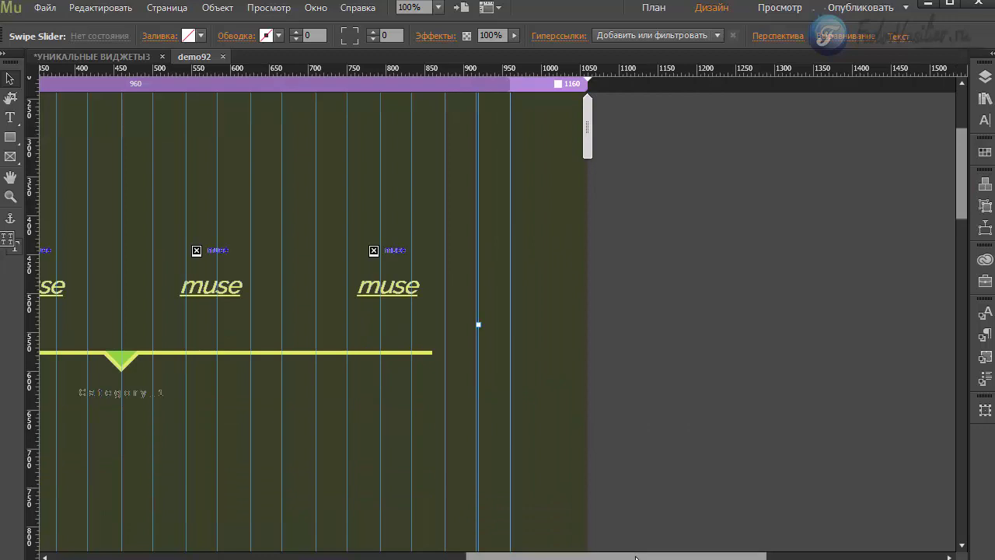
pyautogui.moveTo(633, 556); pyautogui.dragTo(542, 556)
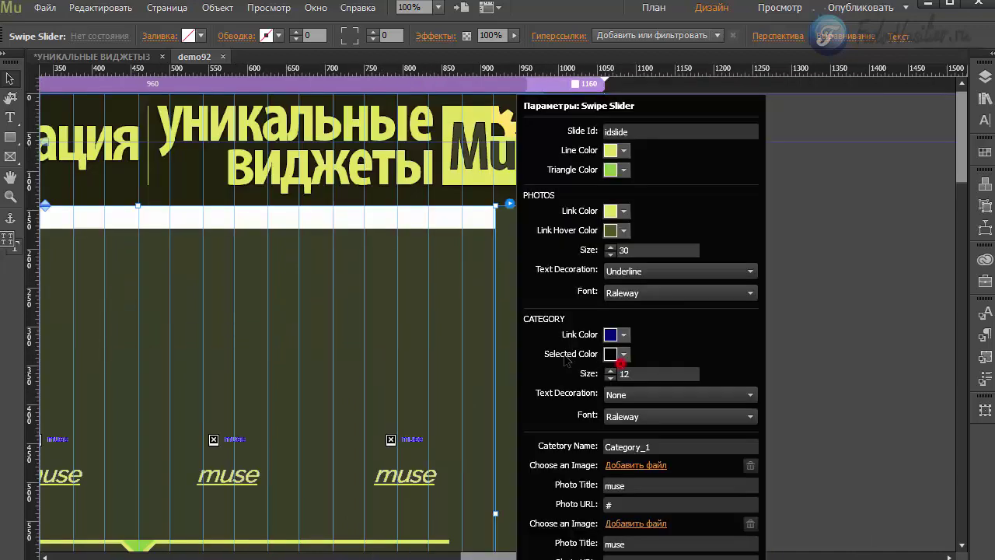
# - Set the category link color to the yellow-green swatch and the category selected color to green 8CC63F
pyautogui.click(610, 334)
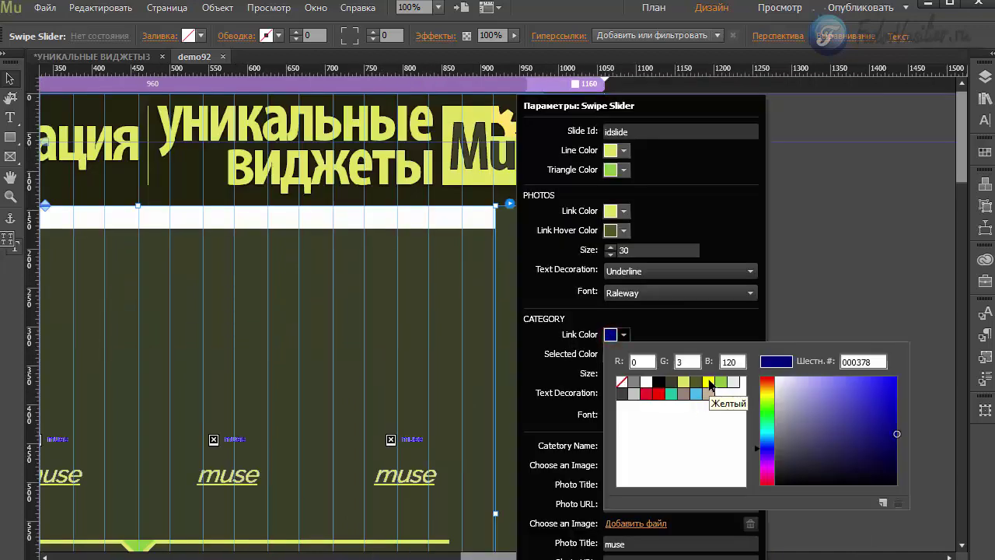
pyautogui.click(683, 382)
pyautogui.click(679, 330)
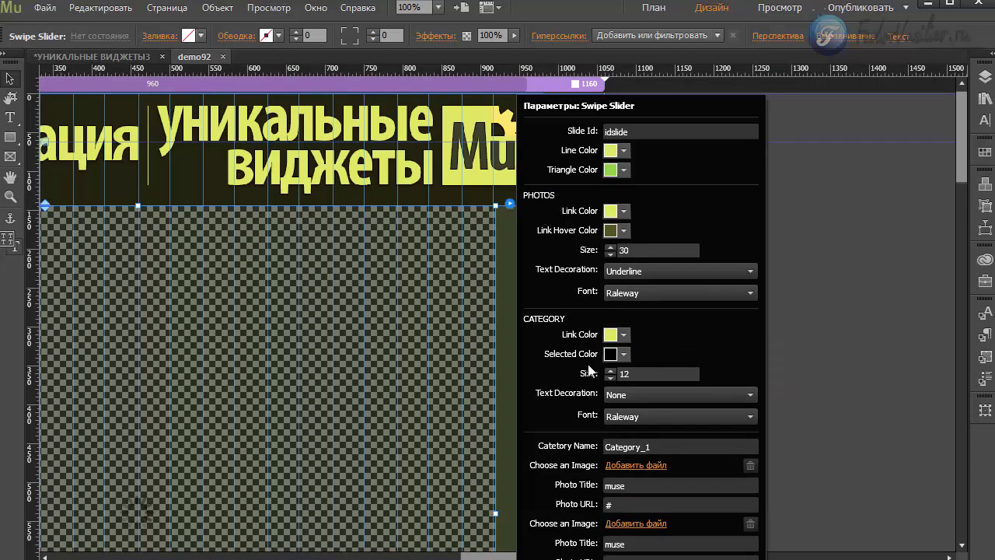
pyautogui.click(611, 354)
pyautogui.click(722, 401)
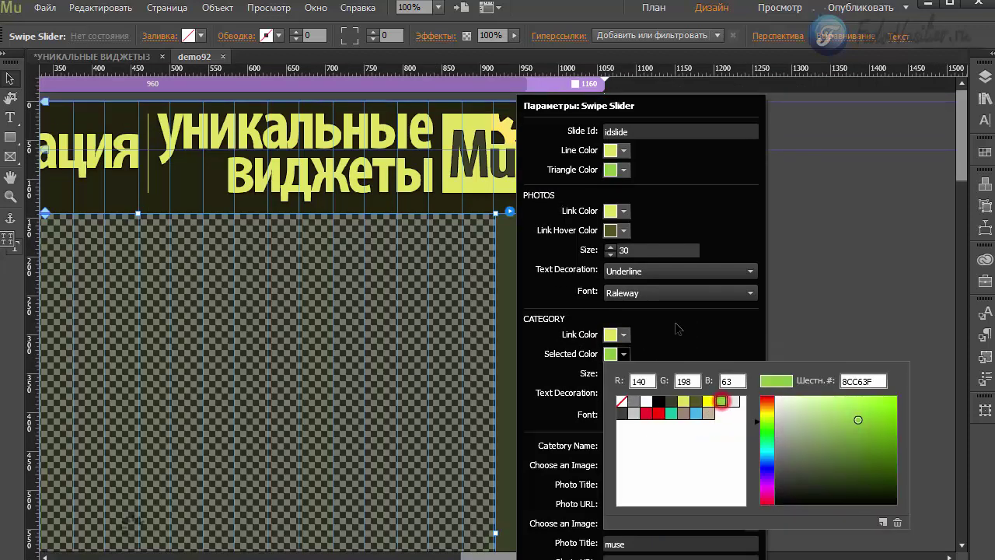
pyautogui.click(678, 328)
# - Set the category text size to 30 and keep Raleway as its font
pyautogui.click(651, 377)
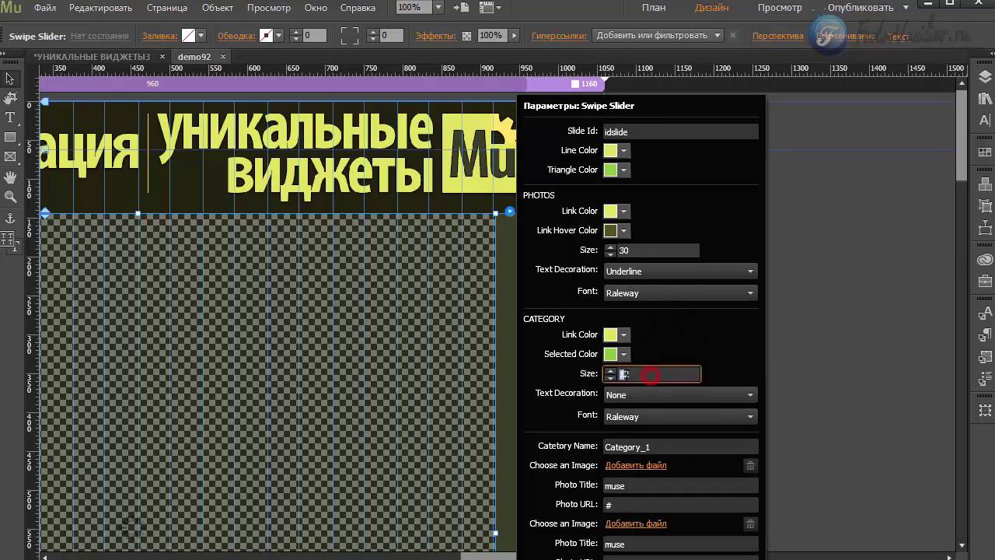
pyautogui.doubleClick(649, 376)
pyautogui.write('30')
pyautogui.press('Return')
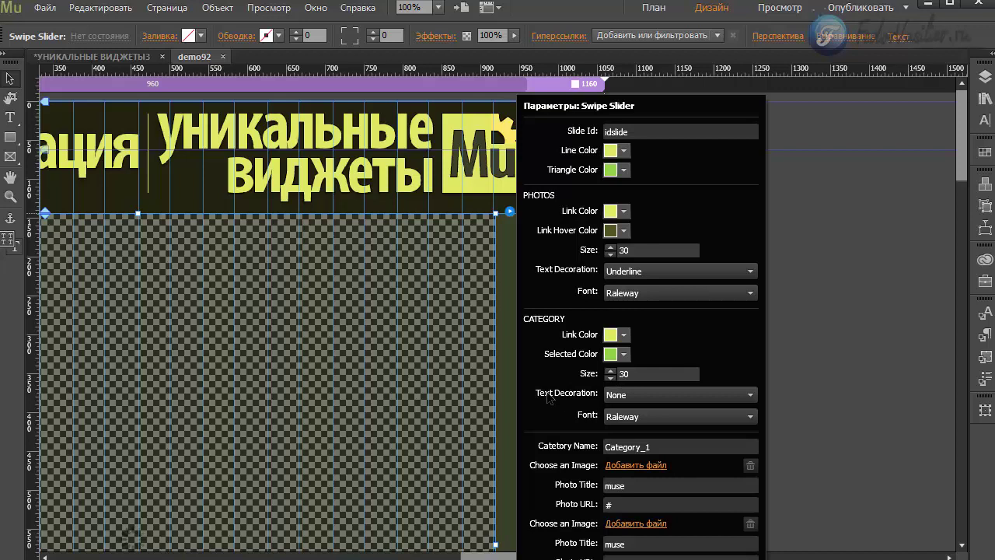
pyautogui.click(629, 417)
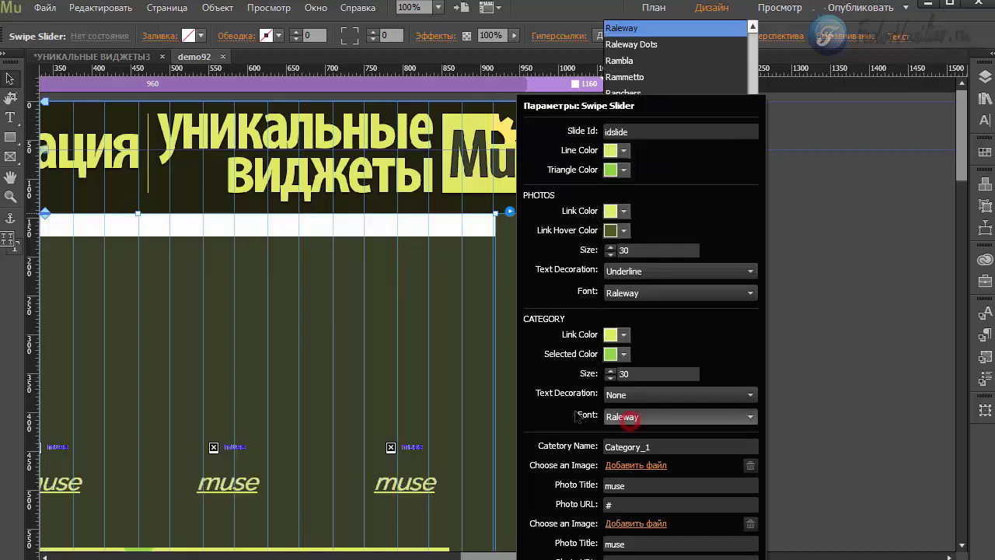
pyautogui.click(634, 418)
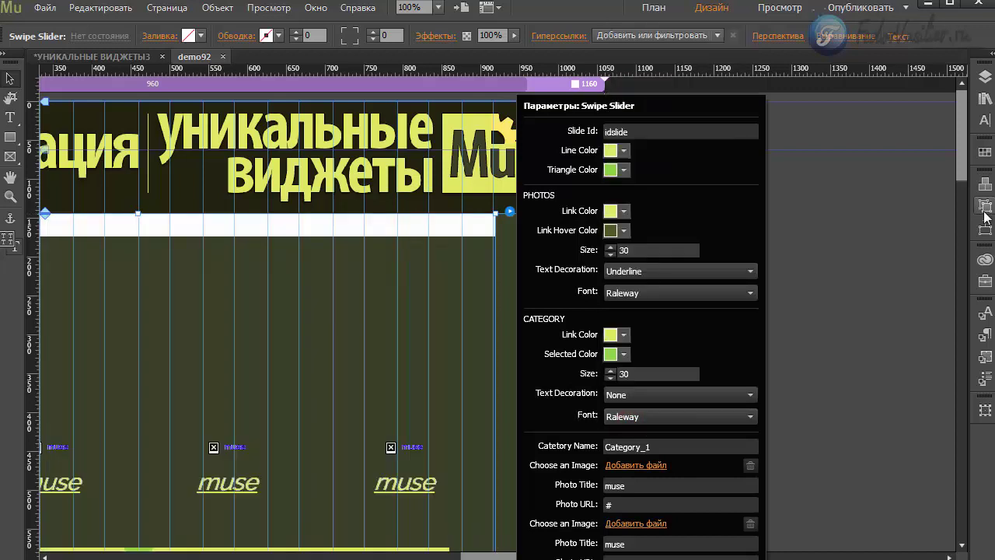
# - Name the slider's first photo category "фото"
pyautogui.scroll(-5, 659, 420)
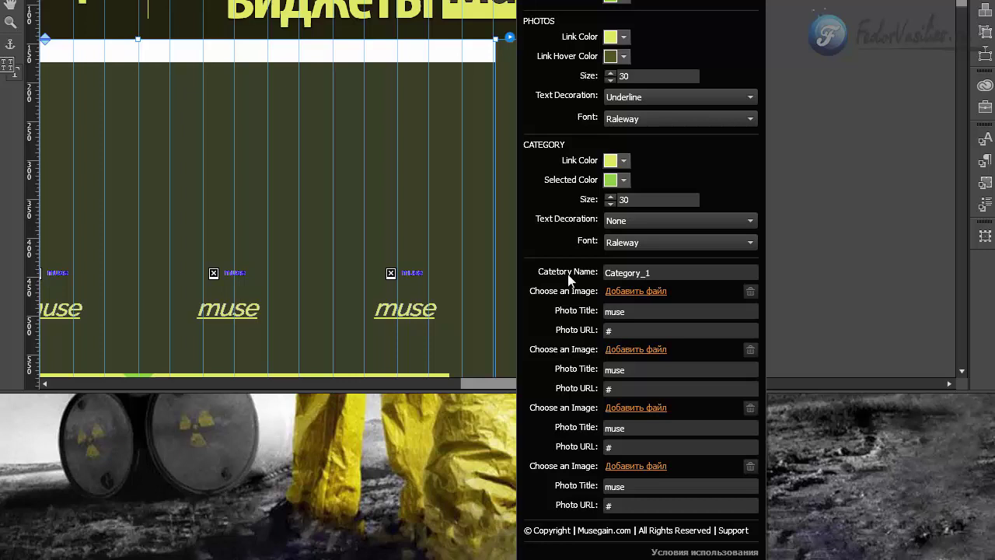
pyautogui.click(626, 273)
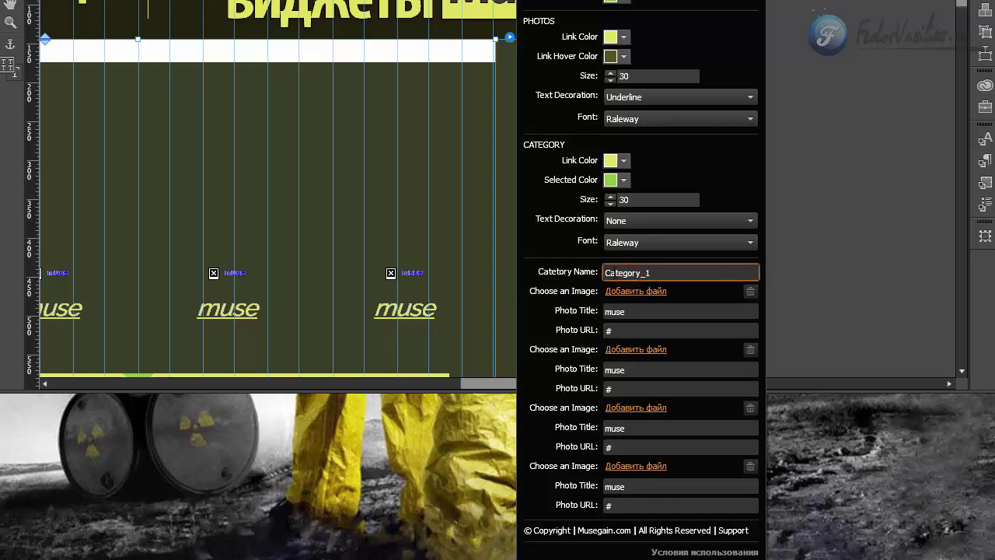
pyautogui.doubleClick(668, 273)
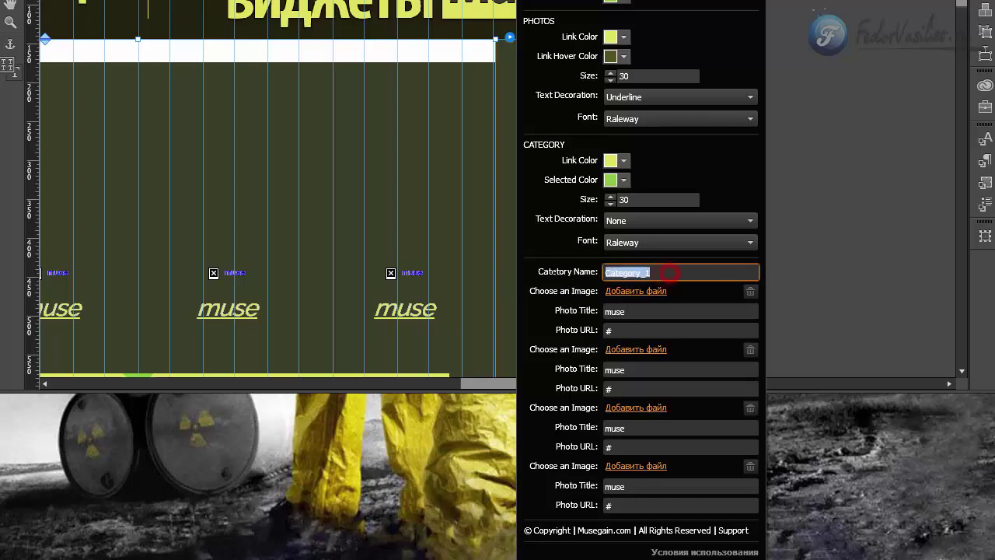
pyautogui.write('фото')
pyautogui.press('Return')
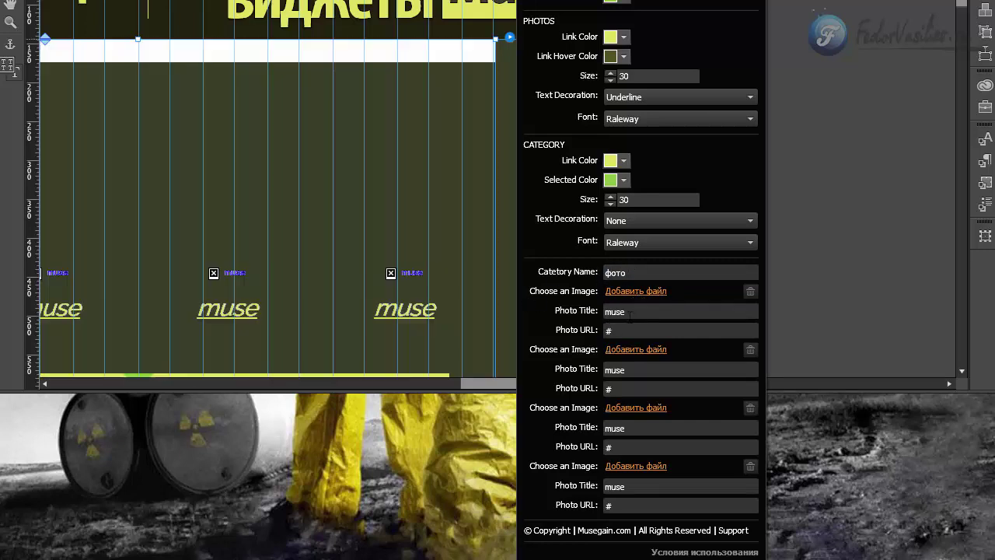
# - Fill the category's four image slots with 560710_citroen_mashin.jpg, 760044778.jpg, cars_vehicle.jpg and hq-wallp.jpg, in that order
pyautogui.click(635, 291)
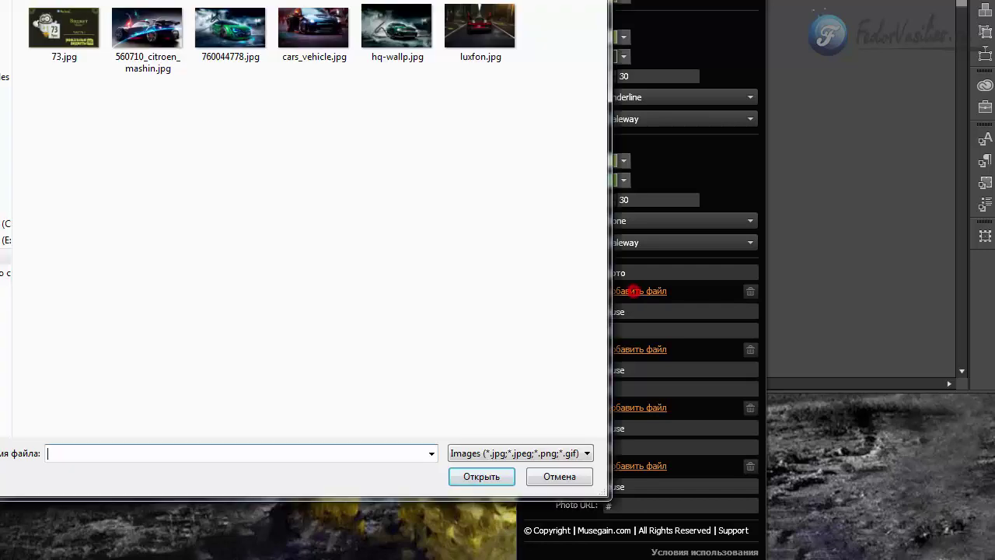
pyautogui.doubleClick(155, 31)
pyautogui.click(510, 37)
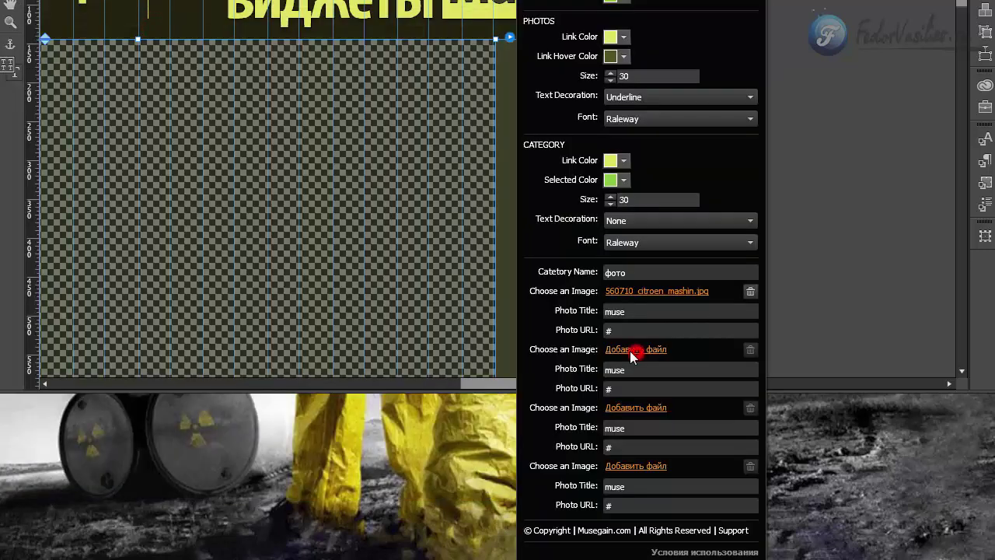
pyautogui.click(635, 350)
pyautogui.click(510, 36)
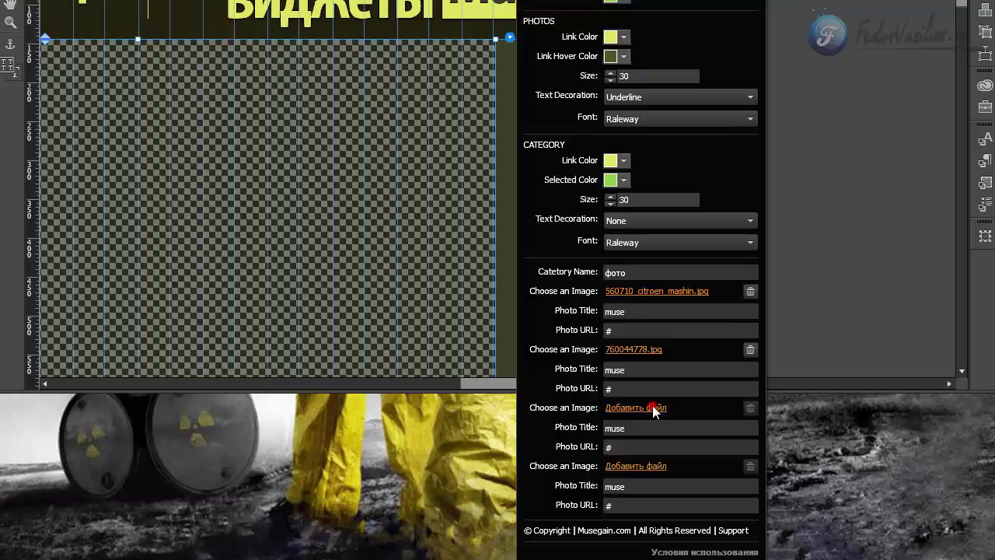
pyautogui.click(653, 405)
pyautogui.click(309, 32)
pyautogui.doubleClick(308, 32)
pyautogui.click(510, 37)
pyautogui.click(636, 466)
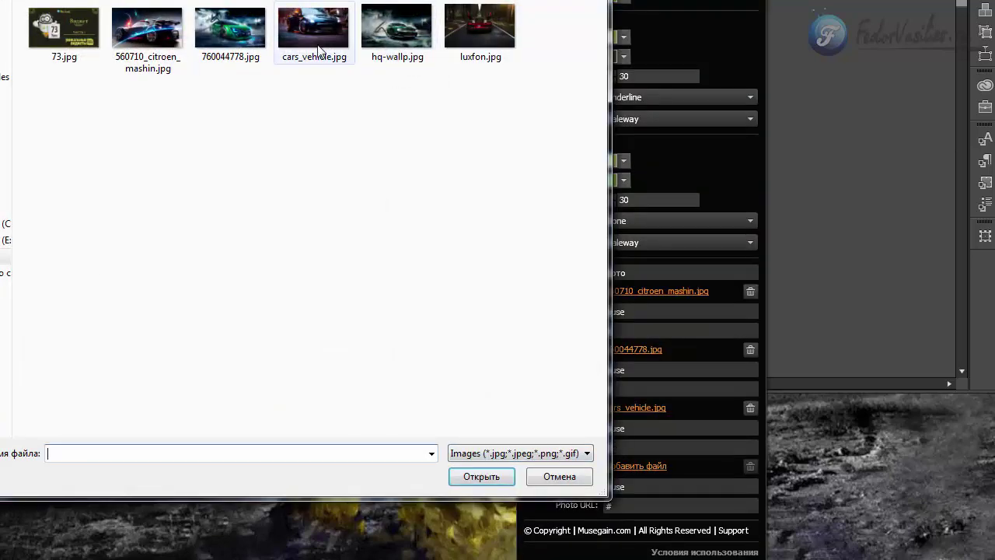
pyautogui.doubleClick(366, 69)
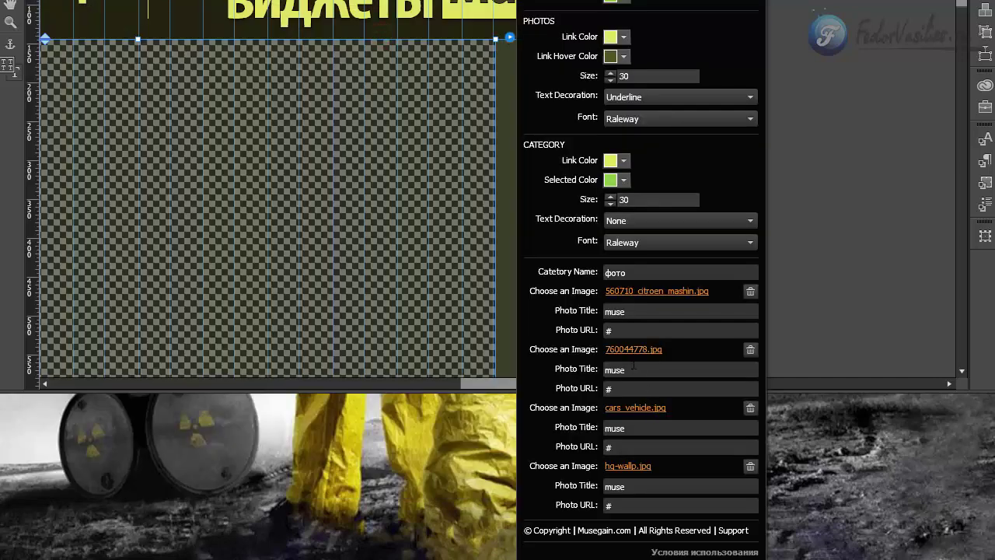
pyautogui.doubleClick(643, 311)
pyautogui.doubleClick(645, 309)
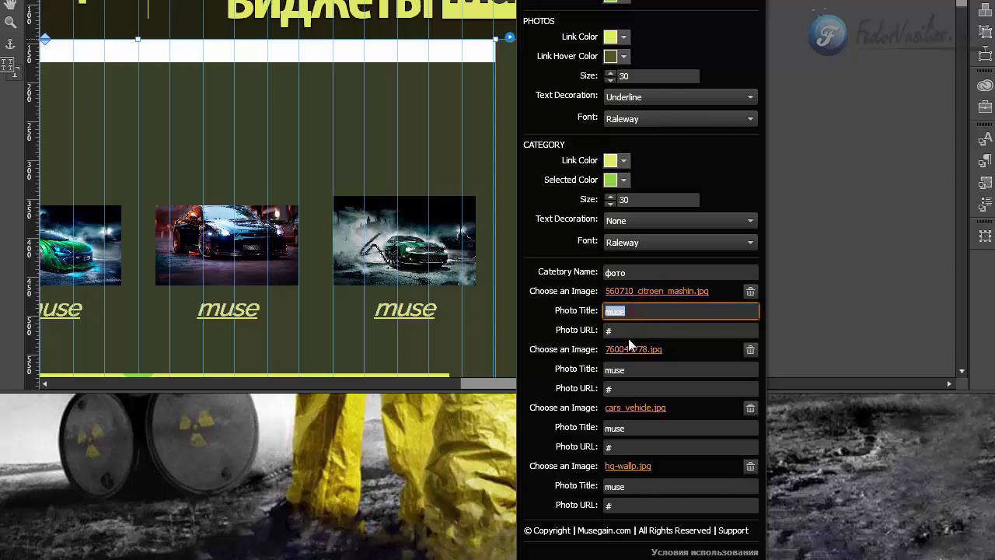
pyautogui.click(627, 330)
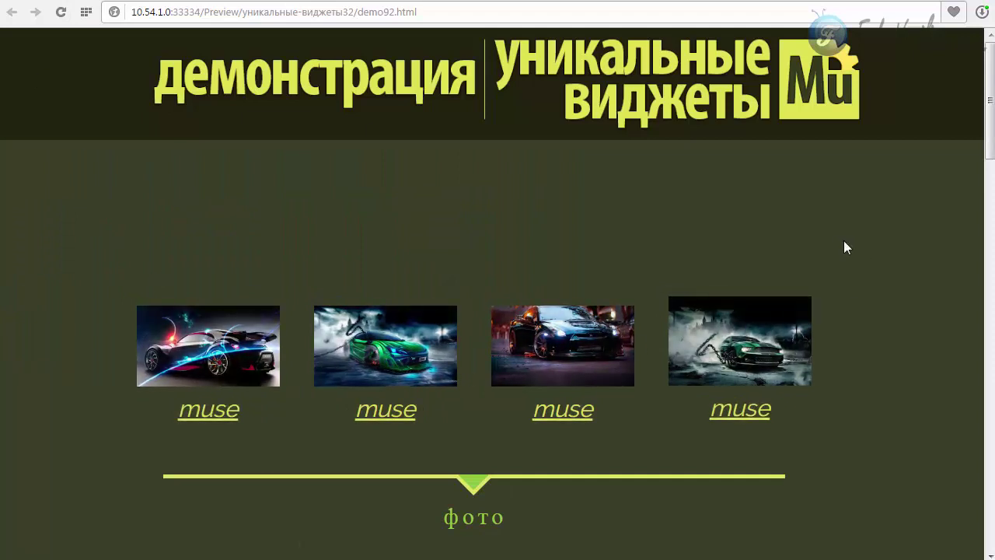
# - Examine the slider's photos, captions and category label in the browser preview of demo92, reload it, and return to Adobe Muse
pyautogui.scroll(-1, 877, 233)
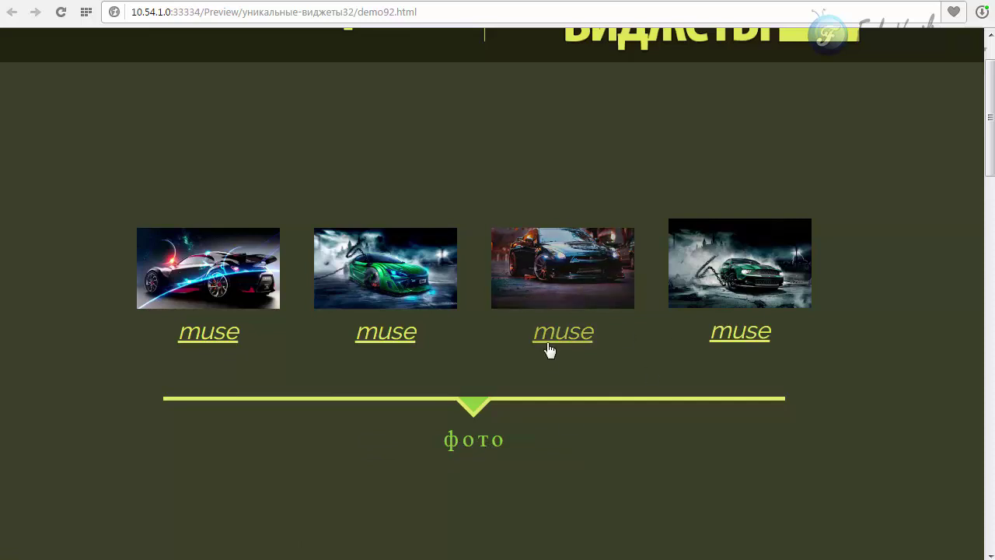
pyautogui.click(60, 12)
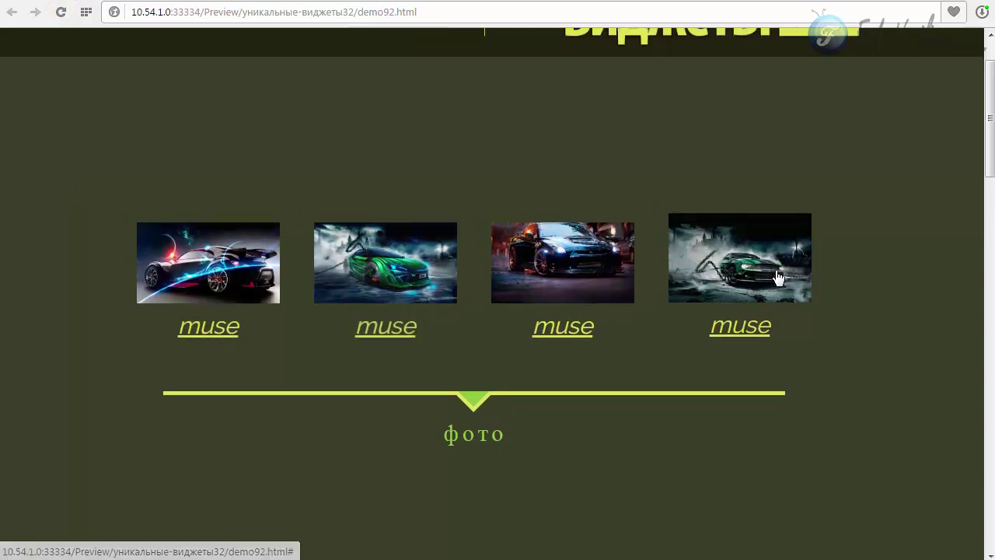
pyautogui.scroll(2, 528, 329)
pyautogui.hotkey('alt', 'Tab')
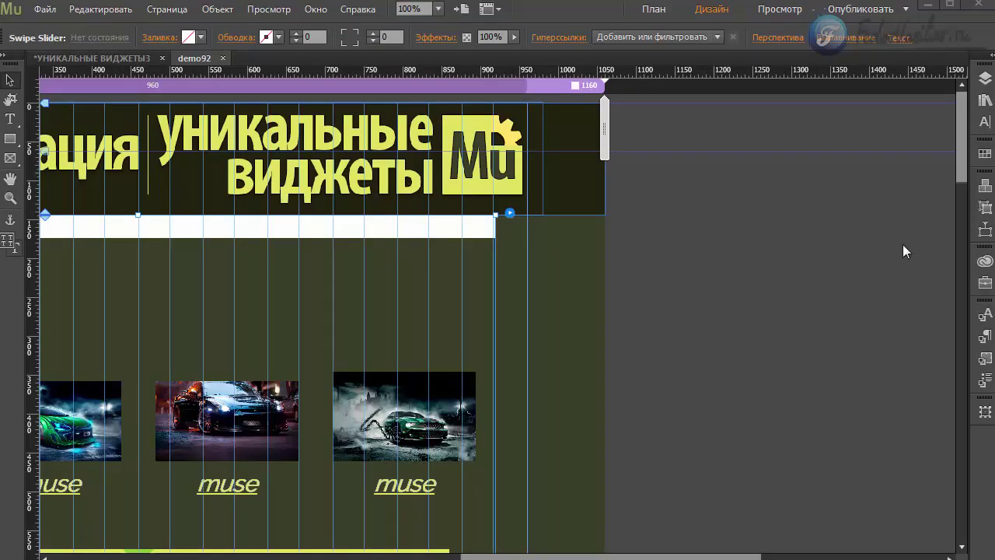
# - Place the More Categories widget from the Musegain - Swipe Slider library folder over the slider's upper area, just below the page header
pyautogui.click(984, 101)
pyautogui.scroll(-8, 941, 350)
pyautogui.scroll(3, 937, 334)
pyautogui.scroll(5, 940, 288)
pyautogui.scroll(-10, 937, 349)
pyautogui.scroll(10, 929, 350)
pyautogui.scroll(3, 921, 233)
pyautogui.scroll(-12, 871, 295)
pyautogui.click(809, 382)
pyautogui.click(830, 400)
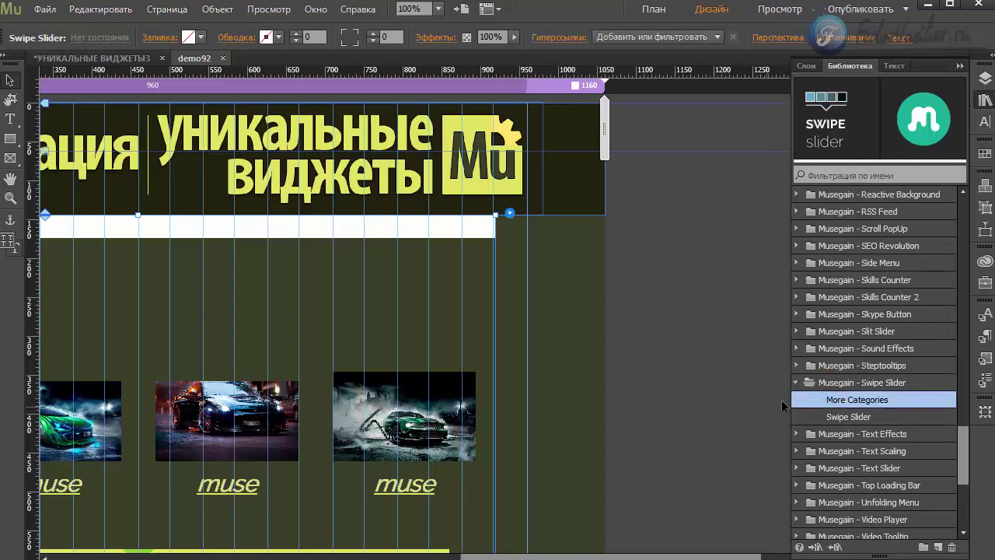
pyautogui.moveTo(878, 401); pyautogui.dragTo(185, 250)
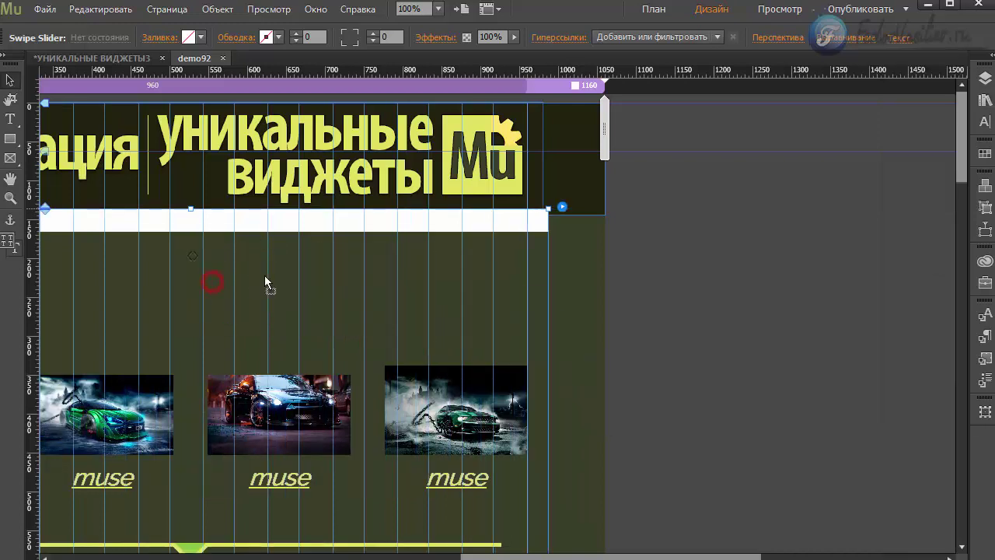
pyautogui.moveTo(196, 287); pyautogui.dragTo(378, 230)
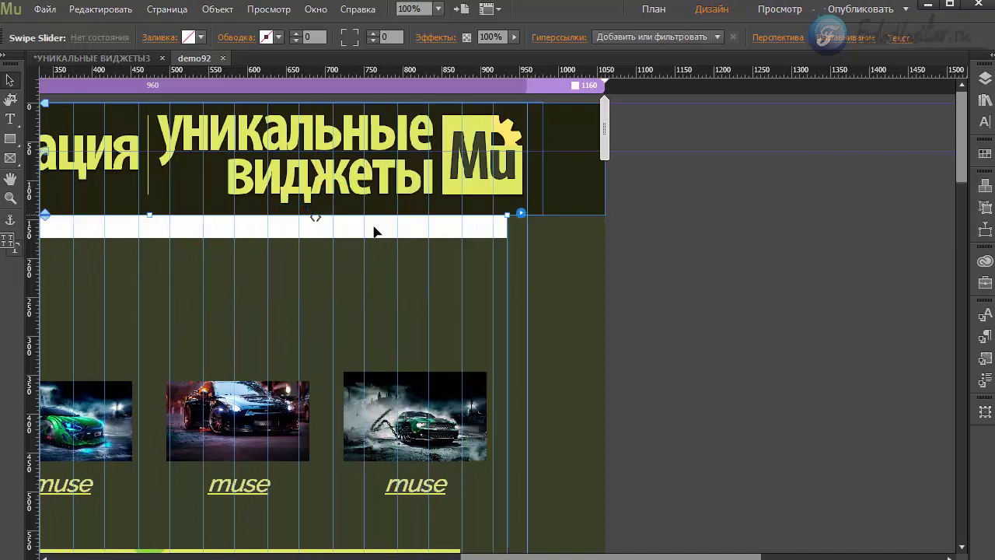
# - Name the More Categories widget's photo category "фото2"
pyautogui.click(325, 248)
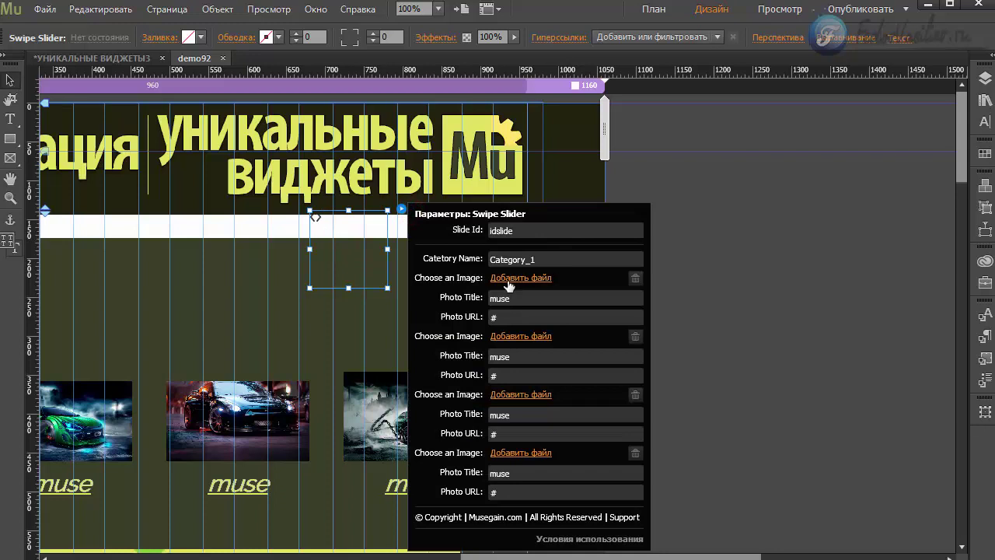
pyautogui.click(549, 260)
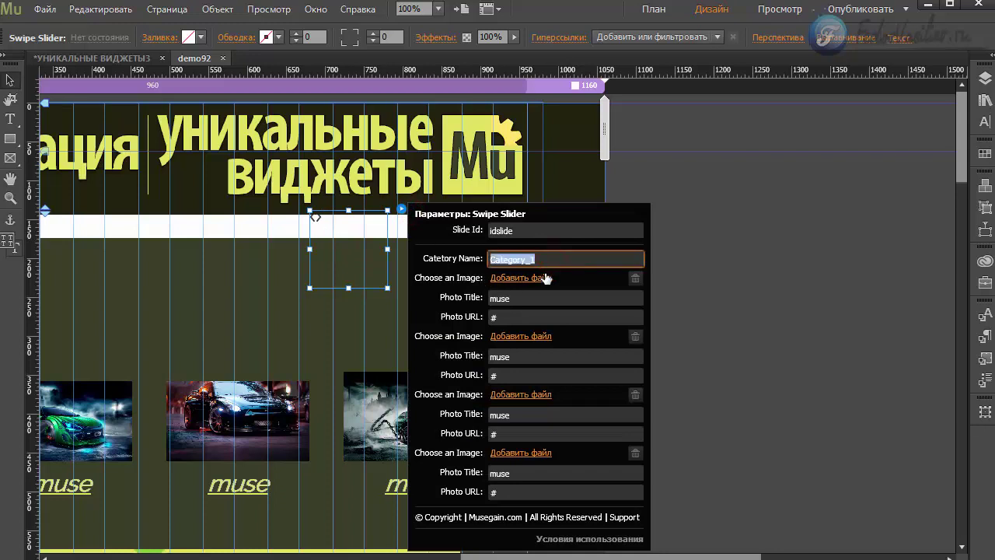
pyautogui.write('фото2')
pyautogui.press('Return')
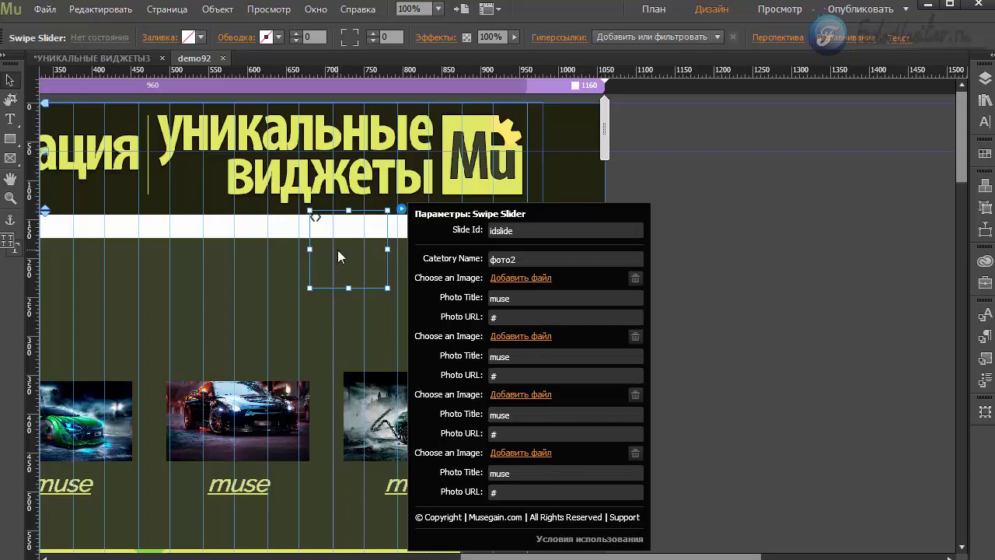
# - Fill the фото2 category's four image slots with luxfon.jpg, hq-wallp.jpg, cars_vehicle.jpg and 760044778.jpg, in that order
pyautogui.click(523, 277)
pyautogui.doubleClick(492, 213)
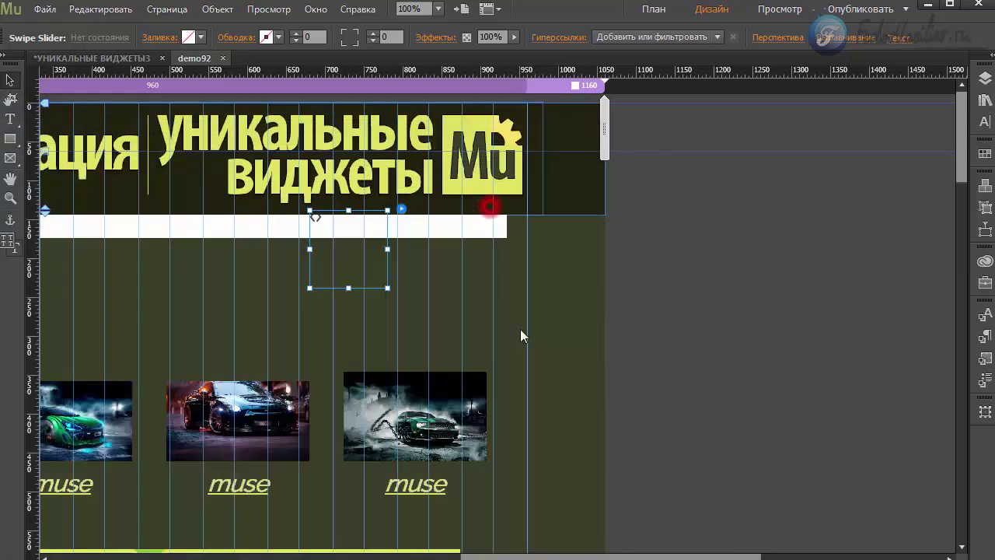
pyautogui.click(401, 210)
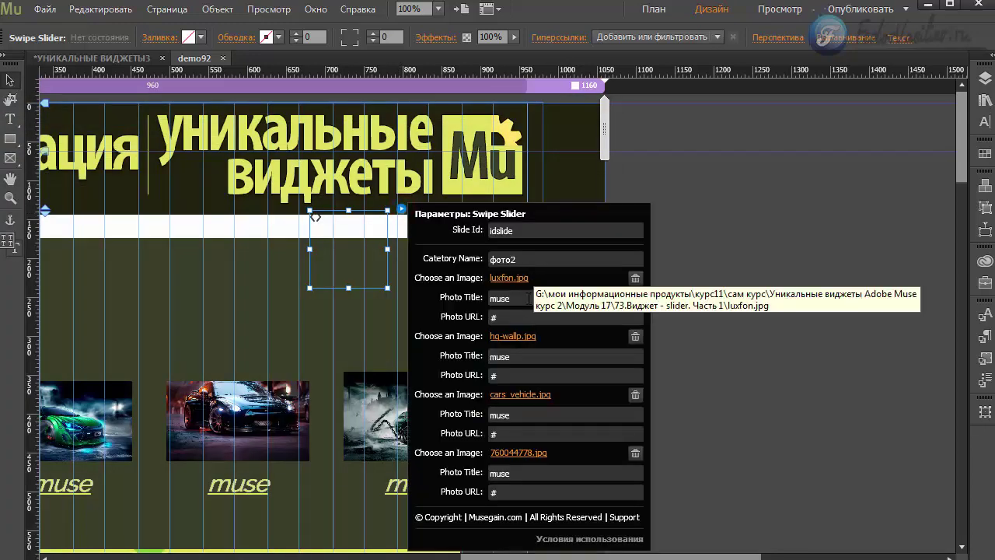
pyautogui.click(527, 297)
pyautogui.doubleClick(527, 297)
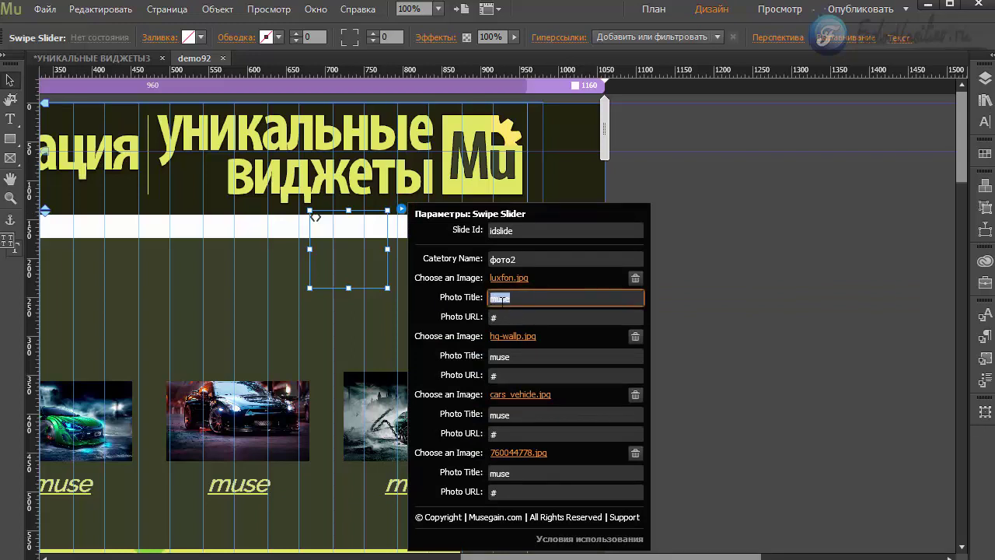
pyautogui.doubleClick(521, 317)
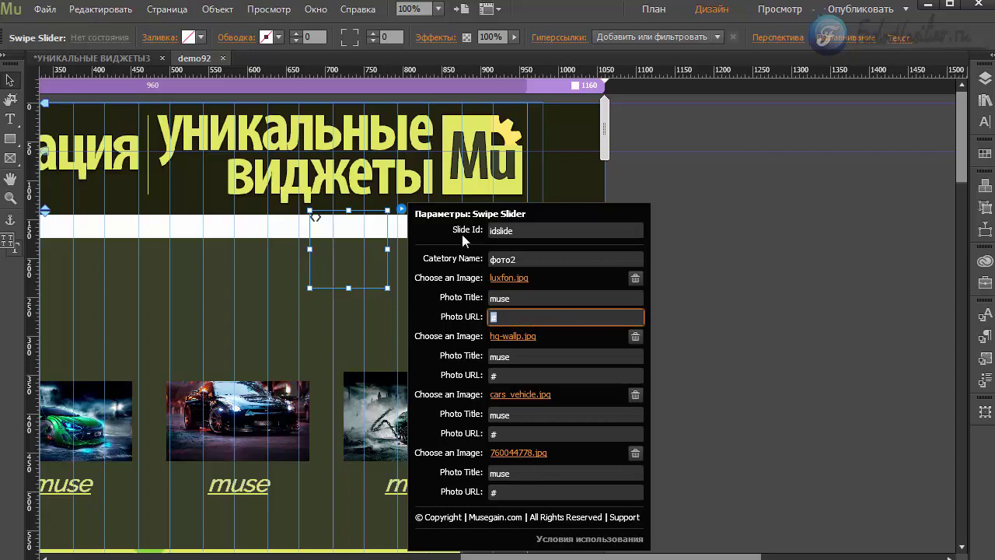
pyautogui.click(518, 230)
pyautogui.doubleClick(533, 230)
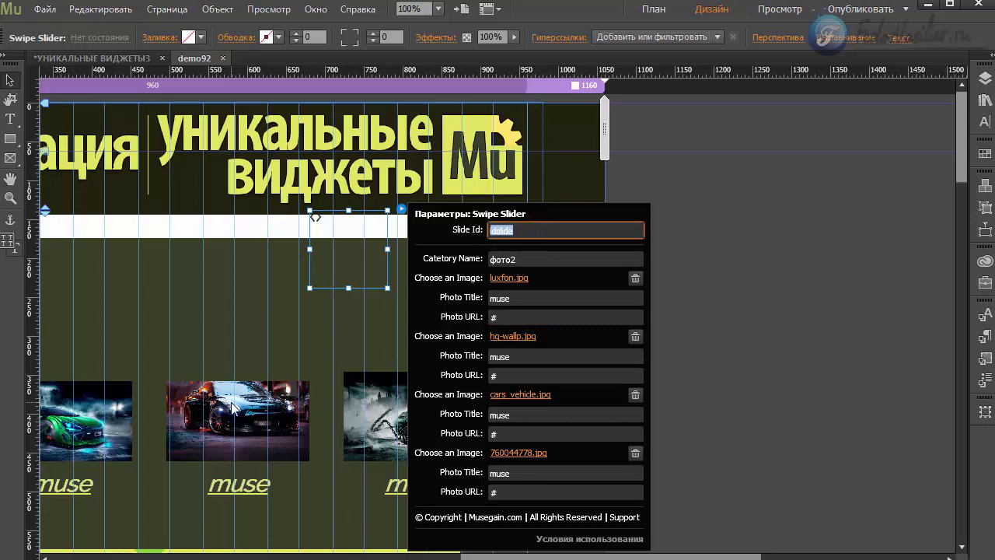
# - Close the More Categories options and preview the demo92 page in the browser
pyautogui.click(513, 231)
pyautogui.click(337, 266)
pyautogui.click(324, 231)
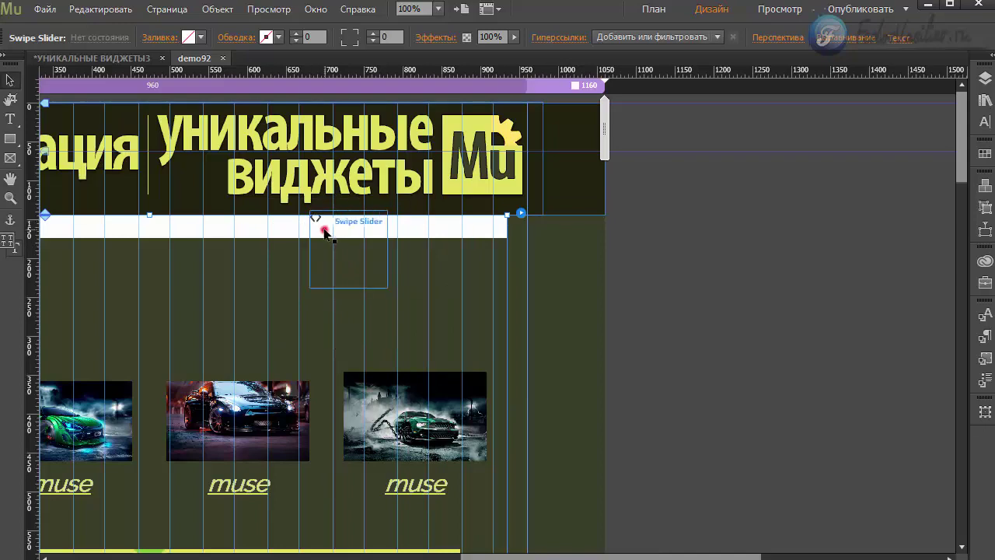
pyautogui.click(44, 8)
pyautogui.click(134, 274)
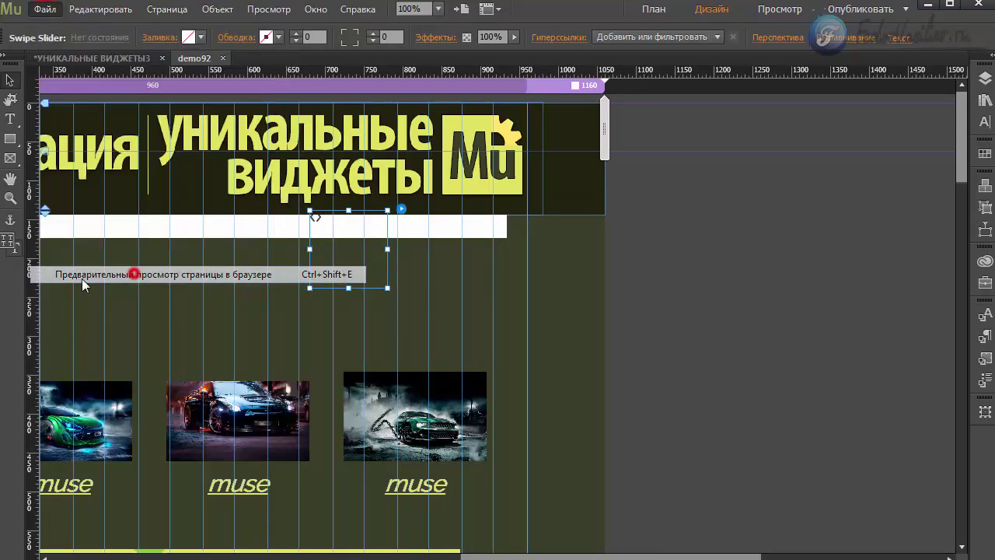
# - Compare the photos of the фото and фото2 categories in the browser preview by switching between them, and return to Adobe Muse
pyautogui.scroll(-1, 63, 276)
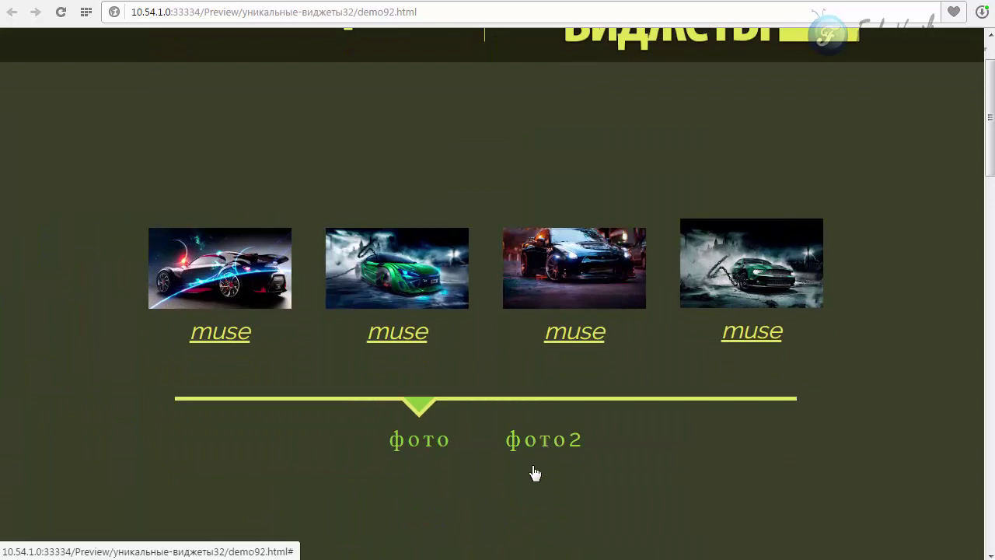
pyautogui.click(536, 440)
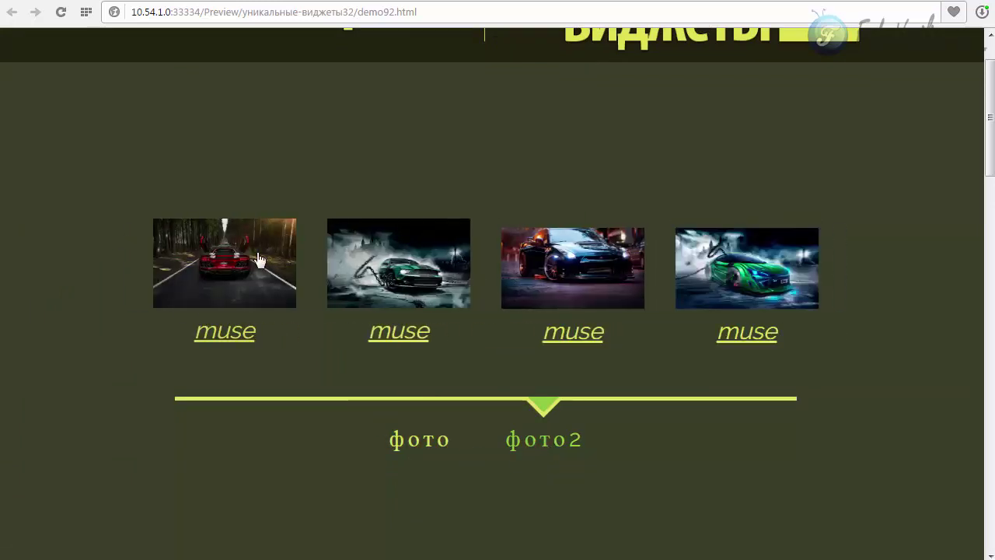
pyautogui.click(425, 442)
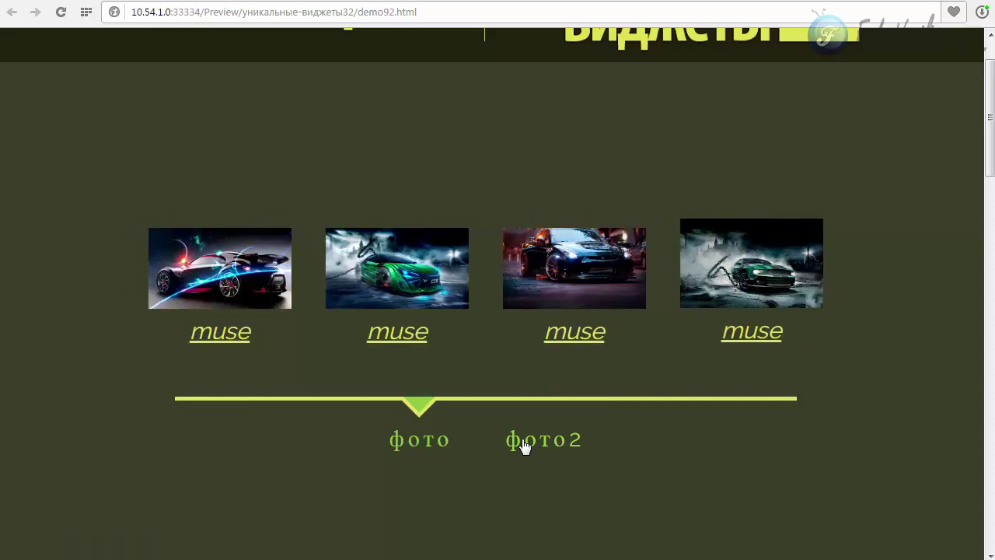
pyautogui.click(525, 440)
pyautogui.click(406, 445)
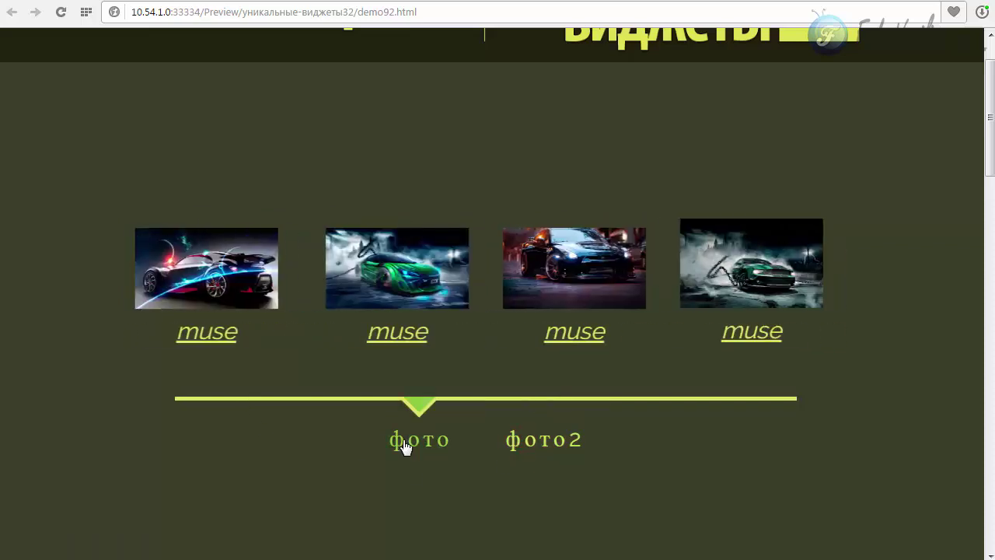
pyautogui.click(529, 443)
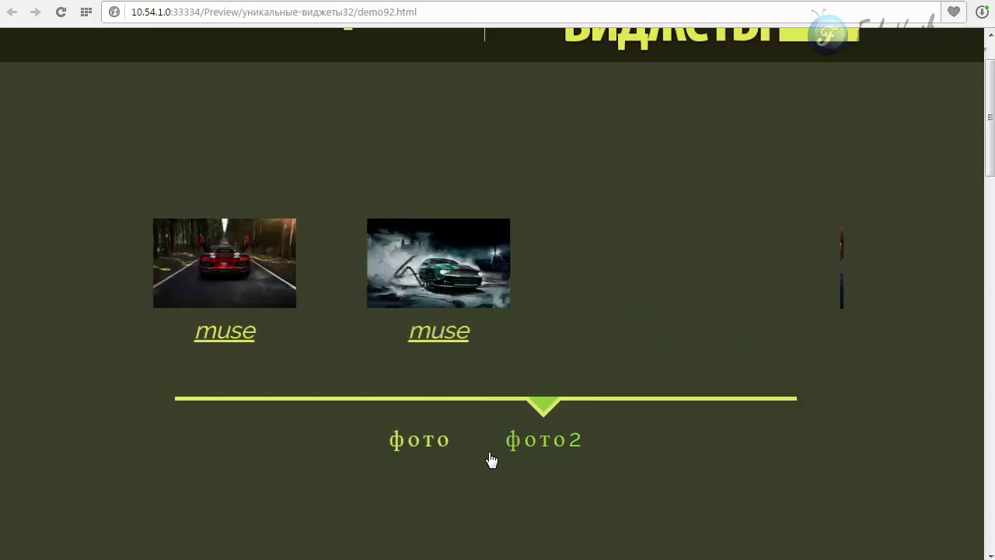
pyautogui.click(433, 445)
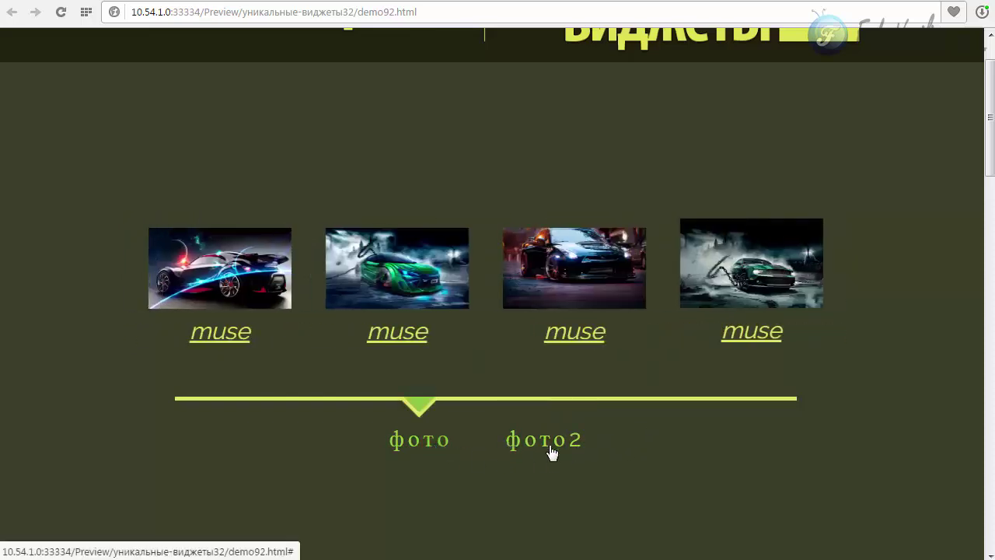
pyautogui.click(551, 447)
pyautogui.click(427, 454)
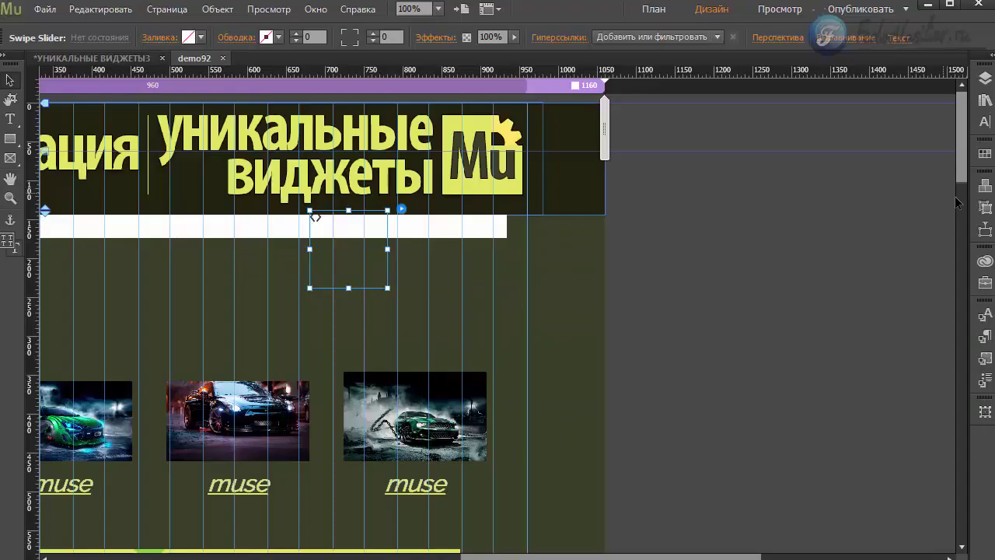
pyautogui.scroll(-4, 709, 488)
pyautogui.scroll(3, 709, 488)
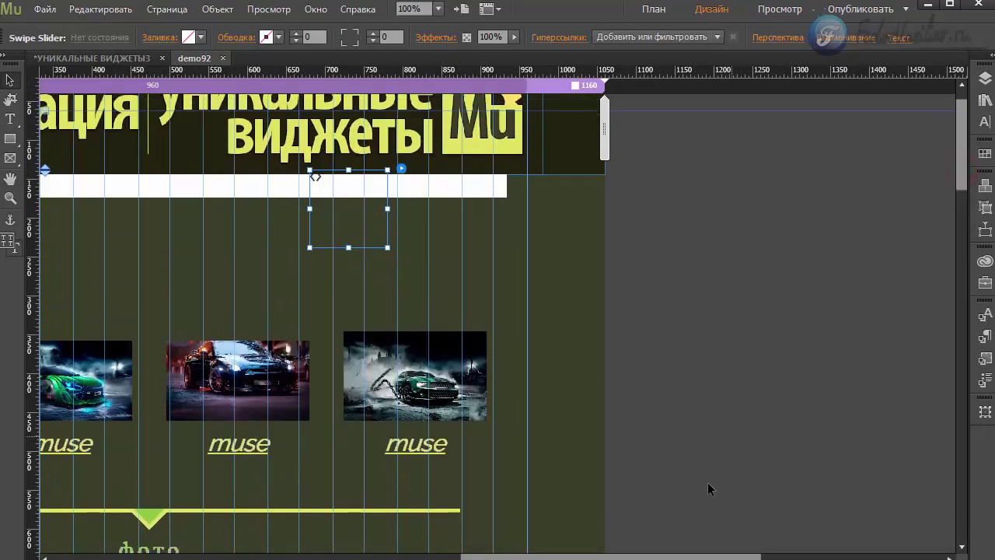
pyautogui.hscroll(-10, 498, 311)
pyautogui.click(653, 218)
pyautogui.click(596, 251)
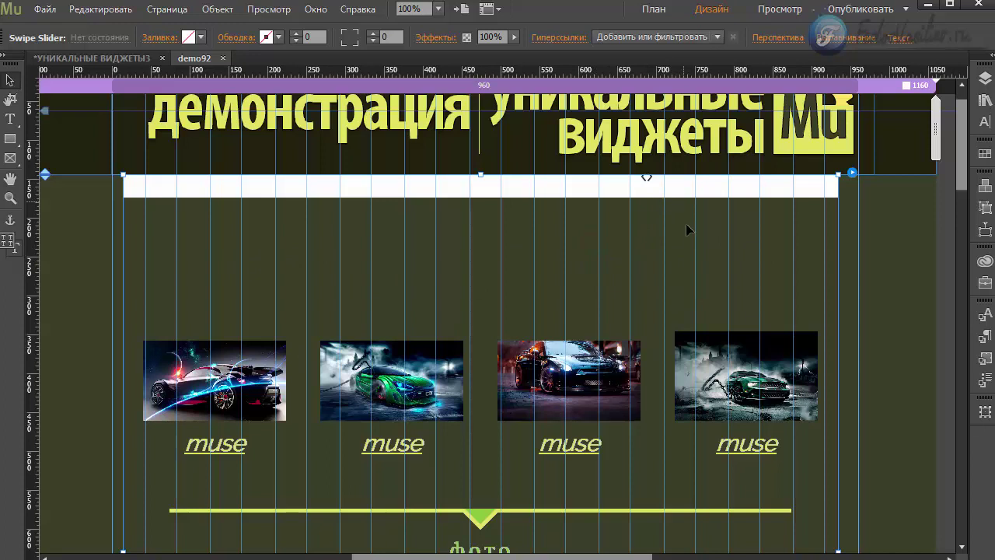
pyautogui.click(650, 182)
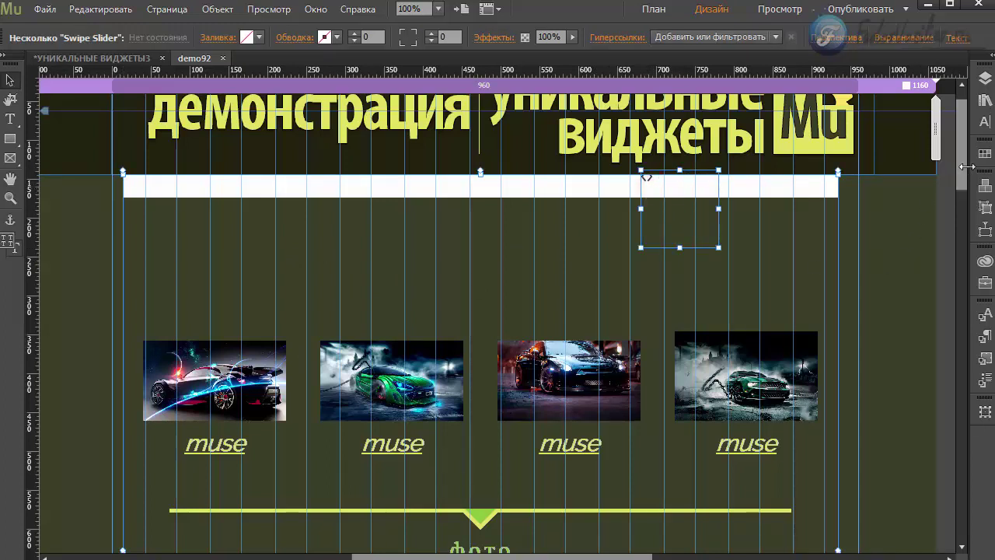
# - Shorten the Swipe Slider's frame from its lower edge so that it ends just below the фото category label
pyautogui.moveTo(962, 189); pyautogui.dragTo(950, 270)
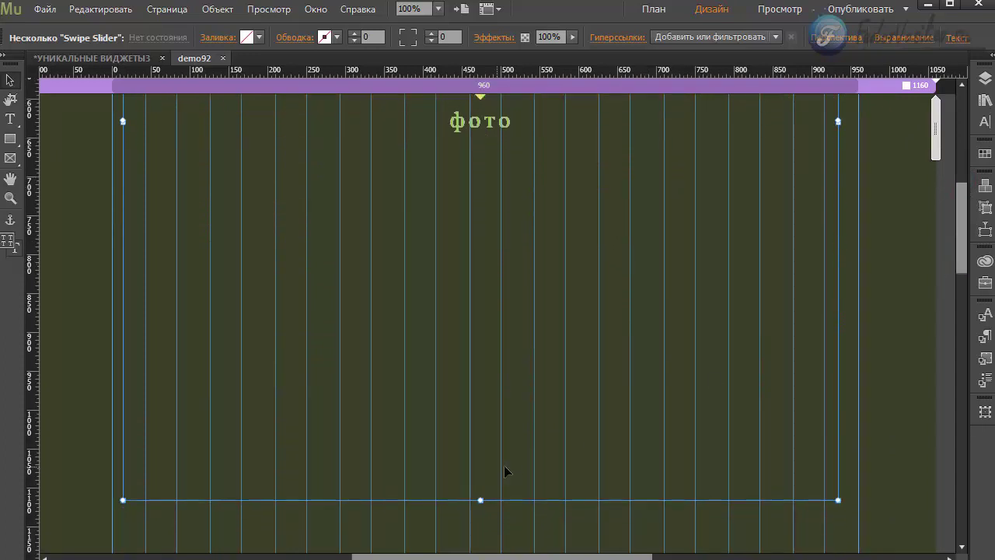
pyautogui.click(542, 534)
pyautogui.click(484, 446)
pyautogui.moveTo(481, 502); pyautogui.dragTo(480, 116)
pyautogui.moveTo(958, 250); pyautogui.dragTo(940, 175)
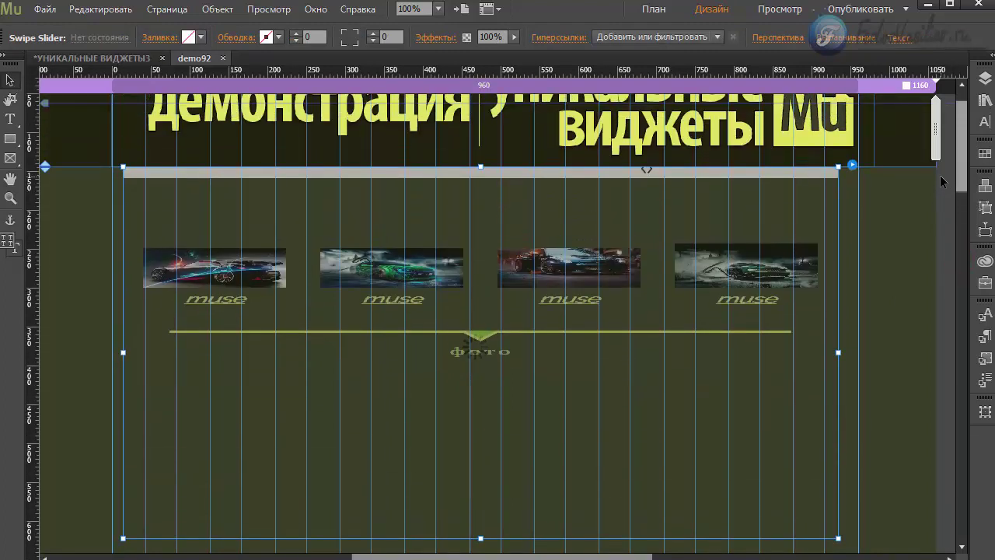
pyautogui.scroll(-3, 937, 190)
pyautogui.scroll(2, 937, 195)
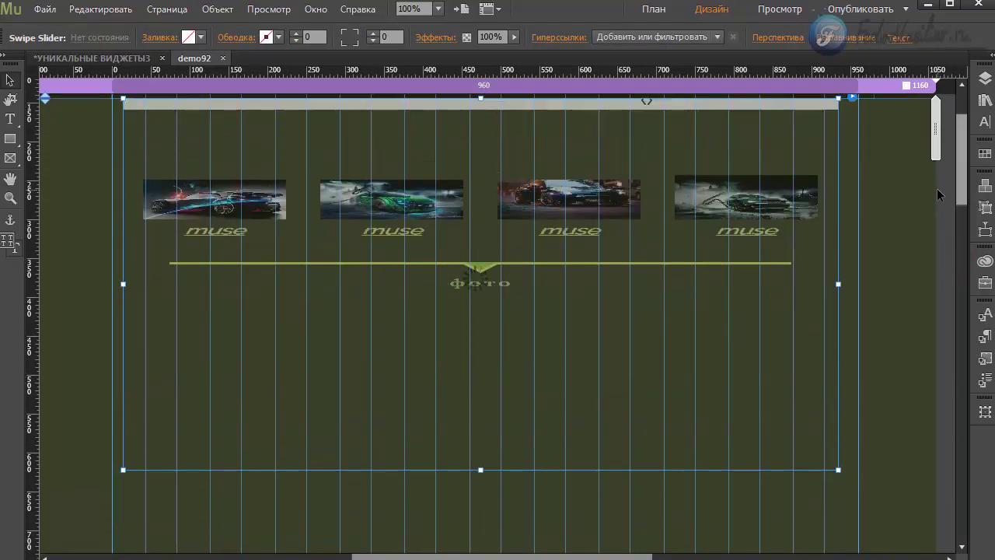
pyautogui.scroll(2, 937, 188)
pyautogui.scroll(-2, 935, 210)
pyautogui.scroll(3, 937, 179)
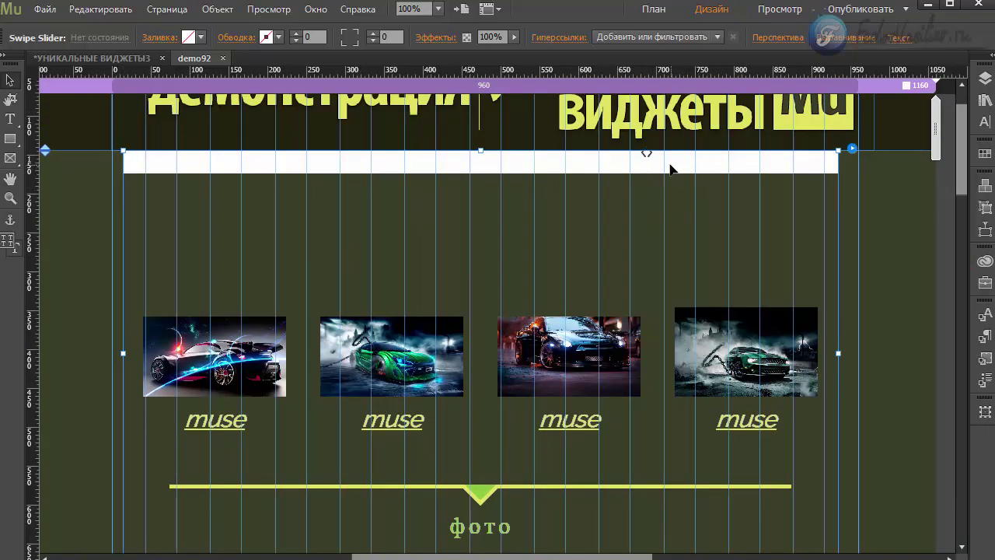
# - Duplicate the Swipe Slider together with its More Categories widget directly below the original, with its upper edge just under the original's frame
pyautogui.click(692, 188)
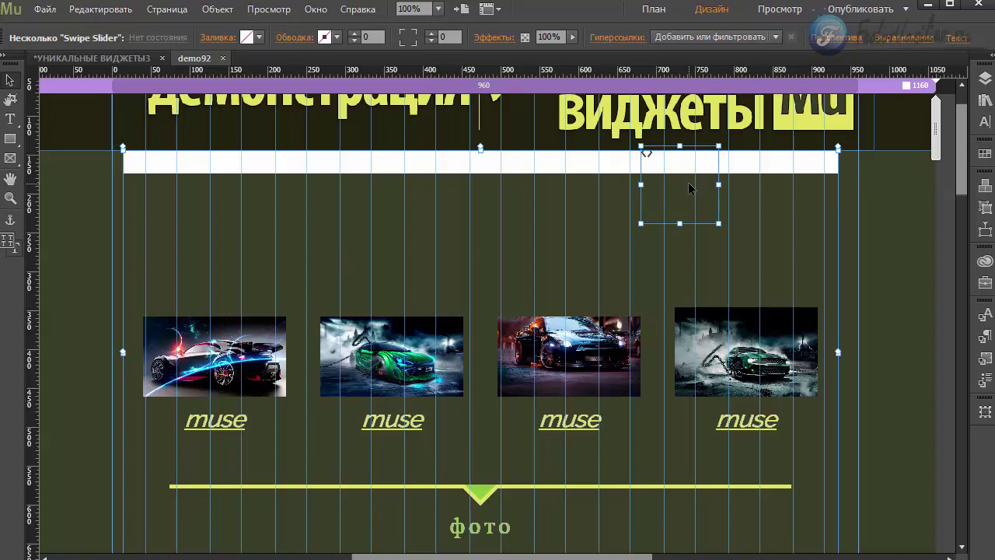
pyautogui.scroll(-5, 947, 204)
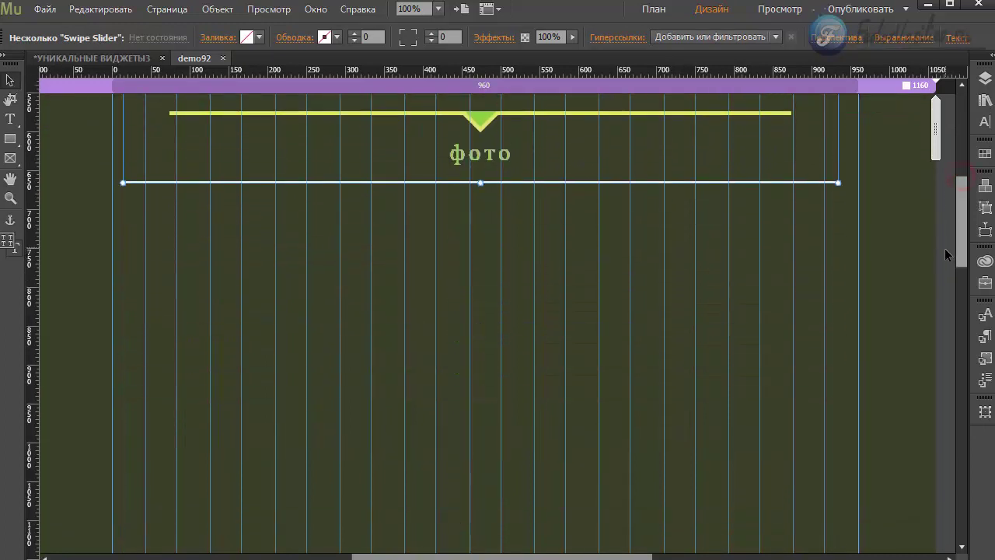
pyautogui.scroll(-1, 943, 250)
pyautogui.moveTo(407, 149); pyautogui.dragTo(400, 505)
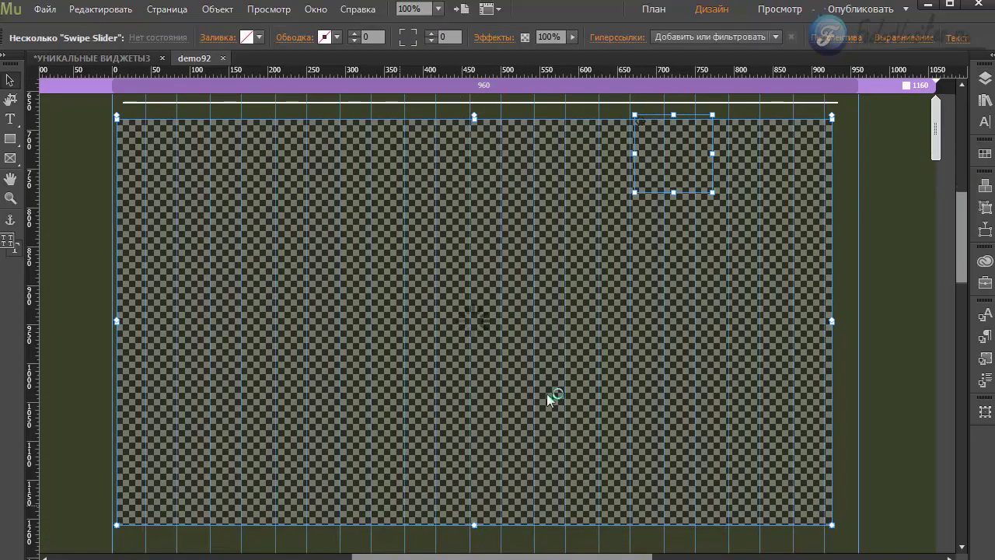
pyautogui.moveTo(964, 268); pyautogui.dragTo(961, 263)
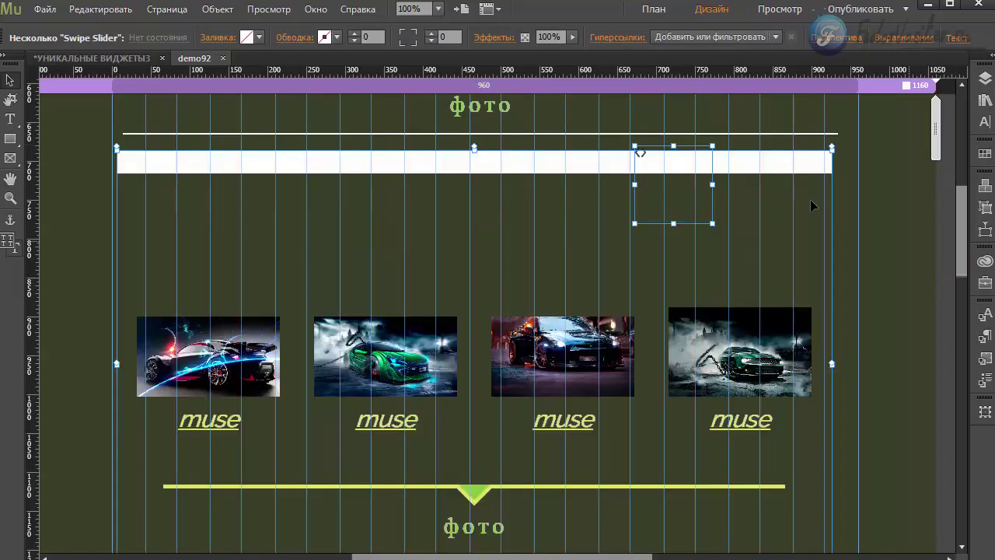
pyautogui.click(856, 338)
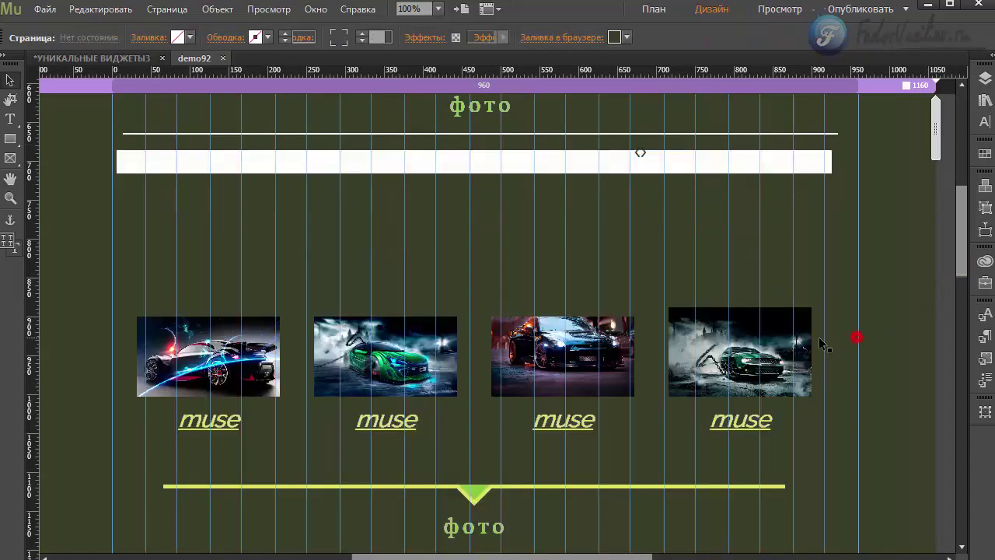
# - Set the duplicated Swipe Slider's Slide Id to idslide1 and close its options
pyautogui.click(751, 300)
pyautogui.hscroll(5, 634, 215)
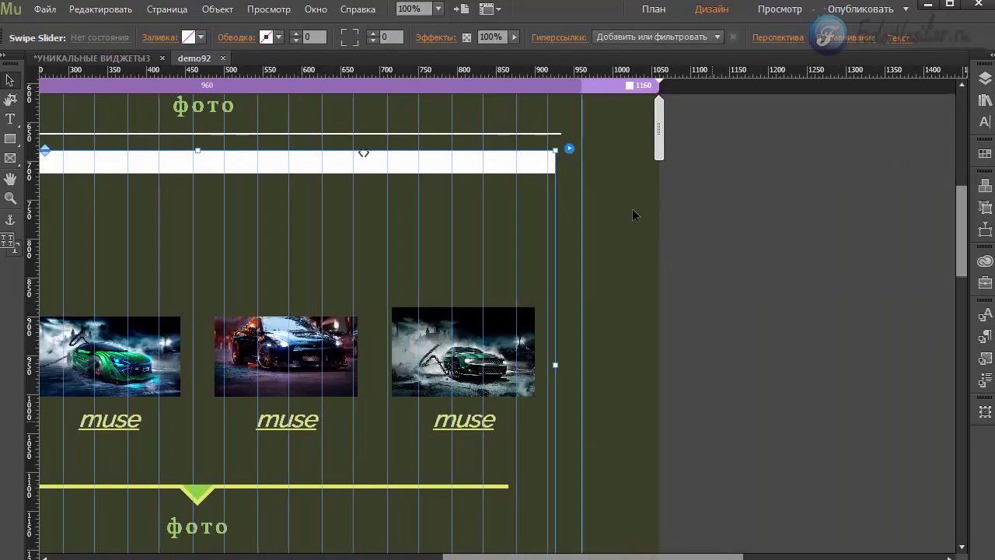
pyautogui.click(569, 148)
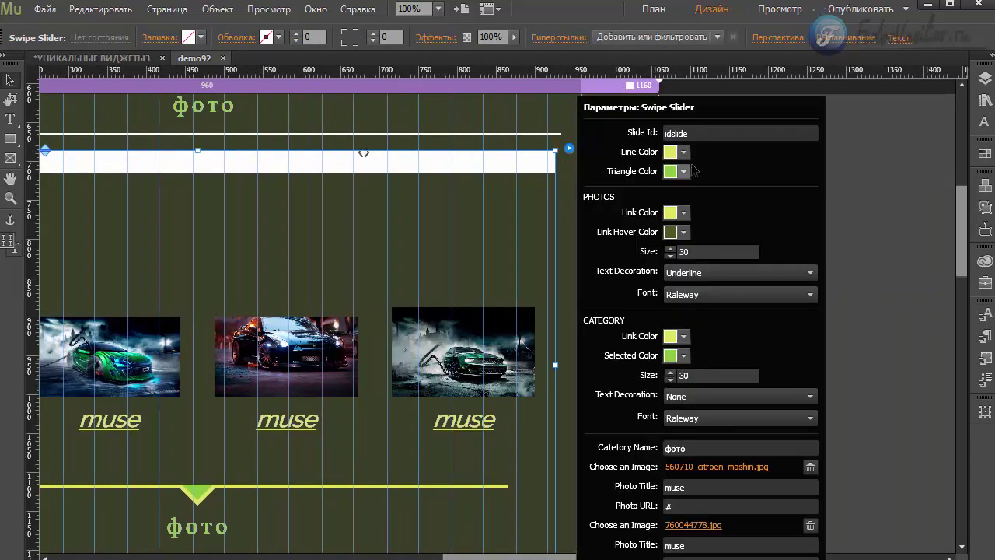
pyautogui.click(697, 137)
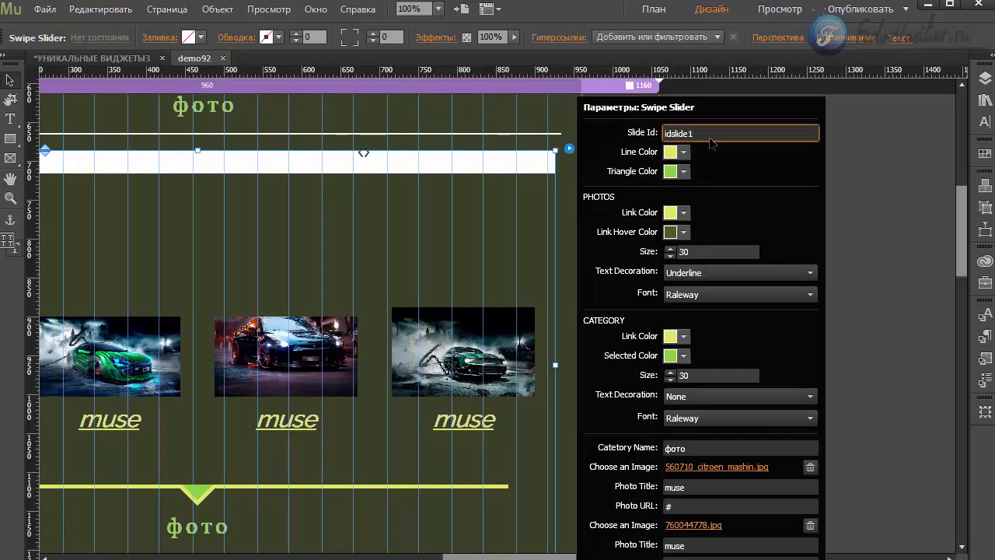
pyautogui.press('Return')
pyautogui.click(402, 202)
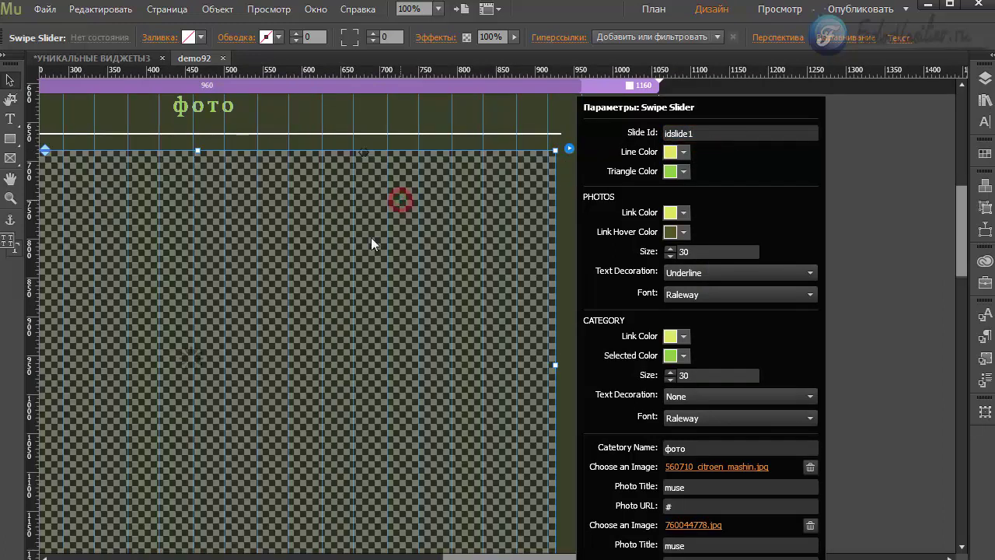
# - Move the duplicated Swipe Slider slightly left so its left edge meets the first column guide
pyautogui.moveTo(579, 556); pyautogui.dragTo(480, 549)
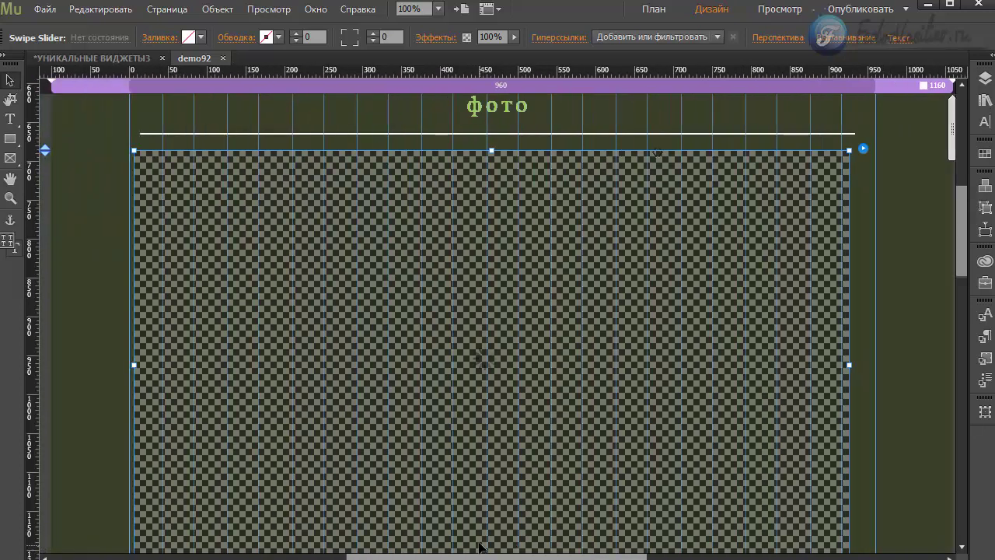
pyautogui.click(667, 160)
pyautogui.click(680, 181)
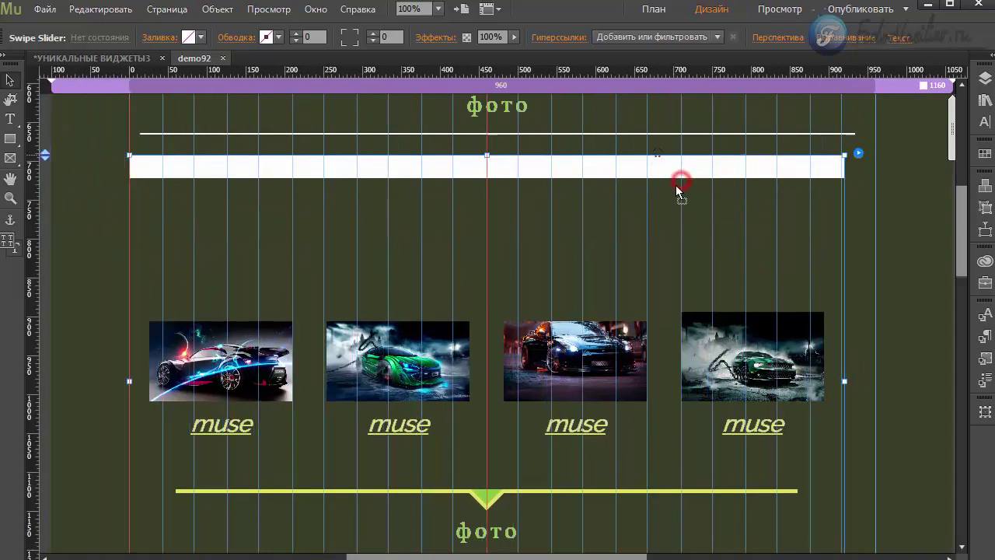
# - Select the duplicated More Categories widget over the upper area of the second slider
pyautogui.click(666, 156)
pyautogui.click(663, 187)
pyautogui.click(703, 184)
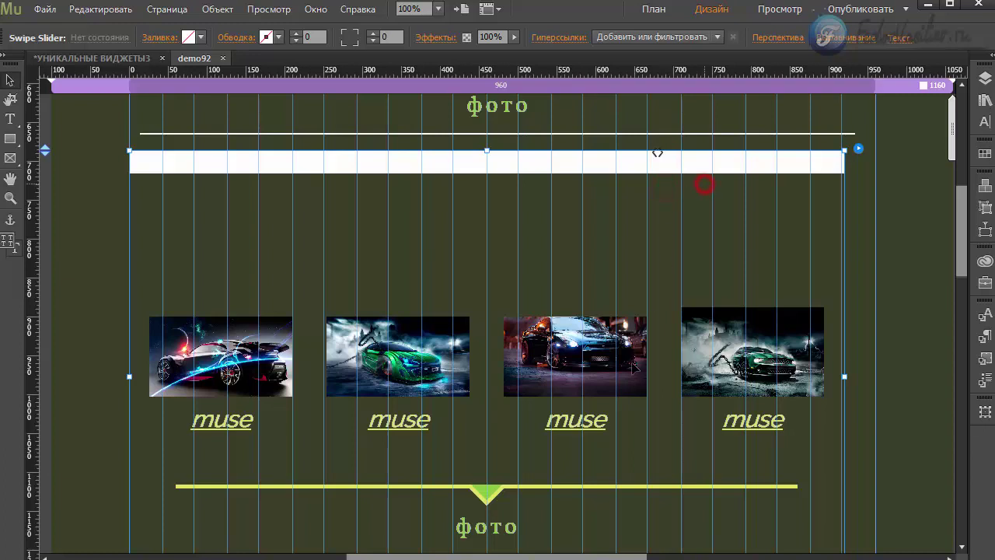
pyautogui.moveTo(704, 182); pyautogui.dragTo(585, 182)
pyautogui.click(544, 153)
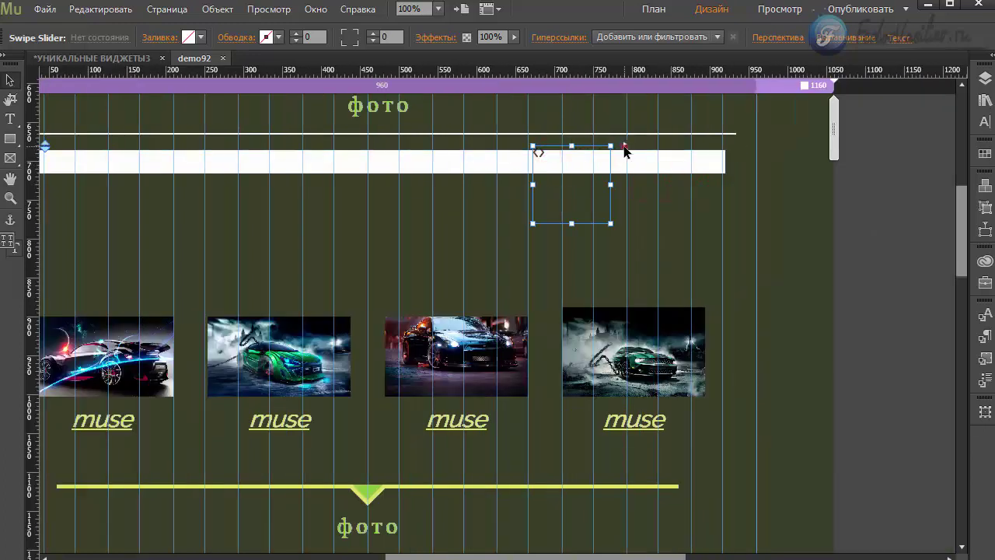